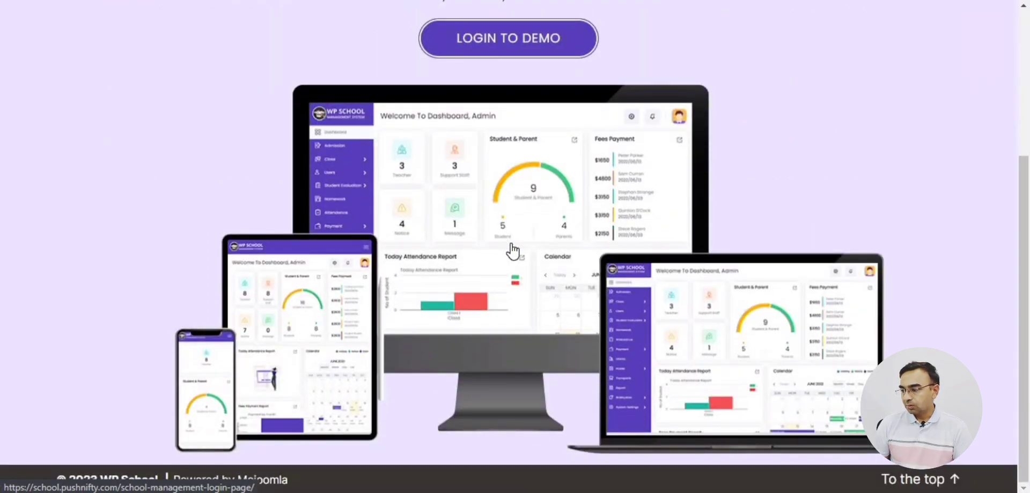
Log in to the demo school site and open the Student Admission form.
scroll(512, 250, up, 4)
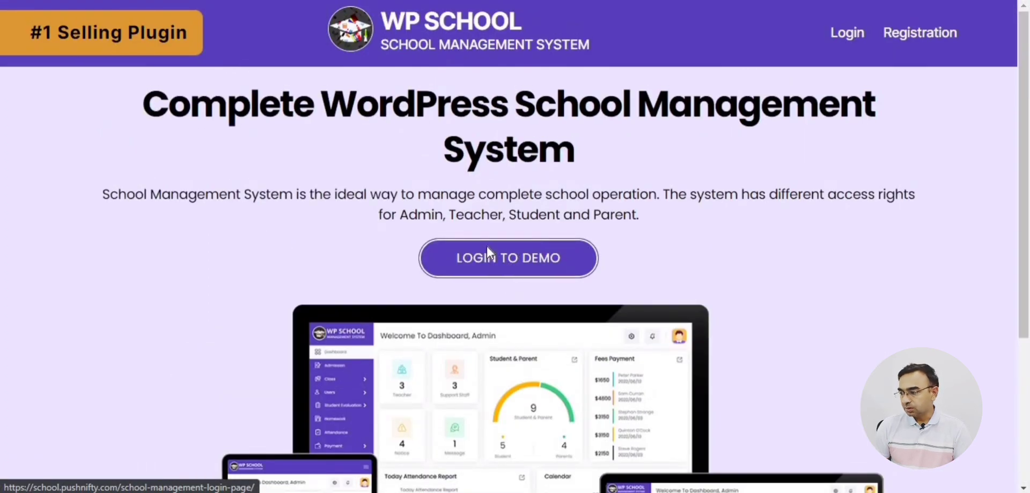
click(487, 252)
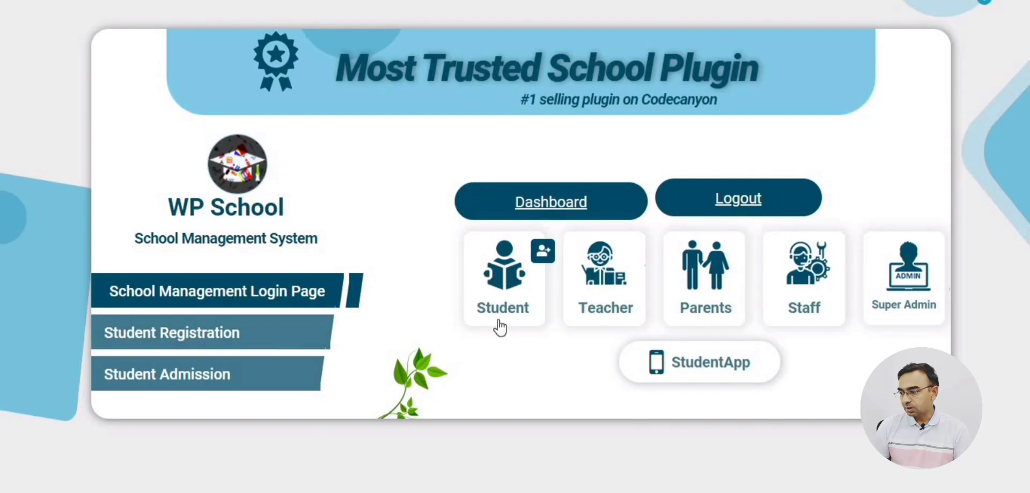
click(177, 378)
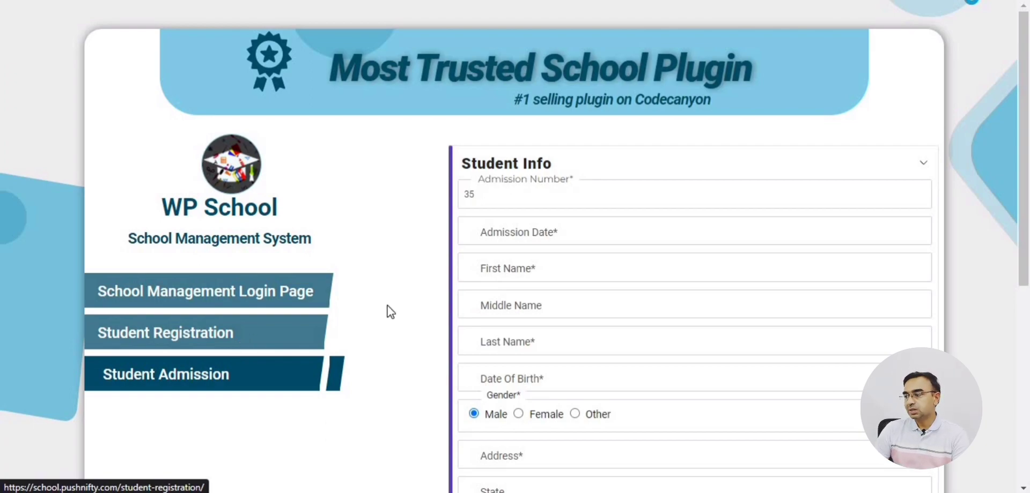
Set the admission date to 03/10/2023 and enter the student's first and last name.
click(615, 230)
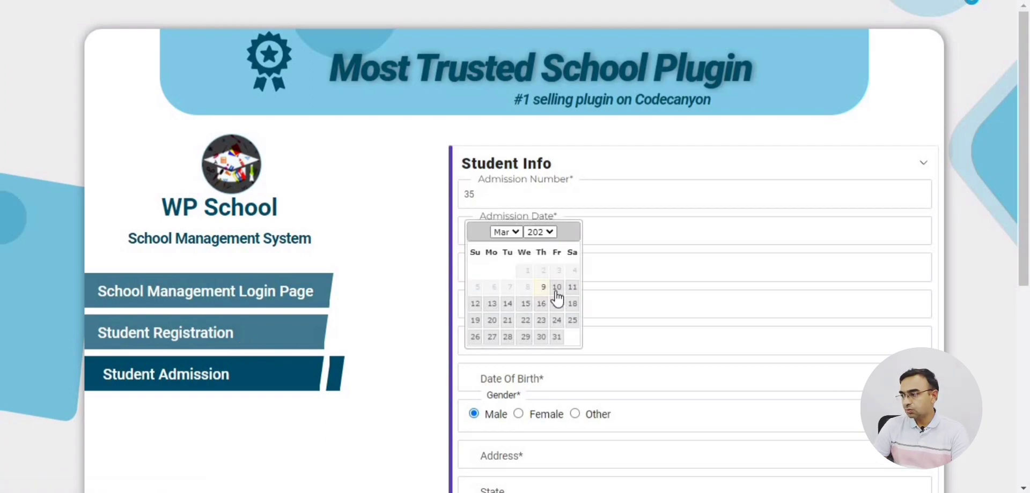
click(552, 286)
click(572, 272)
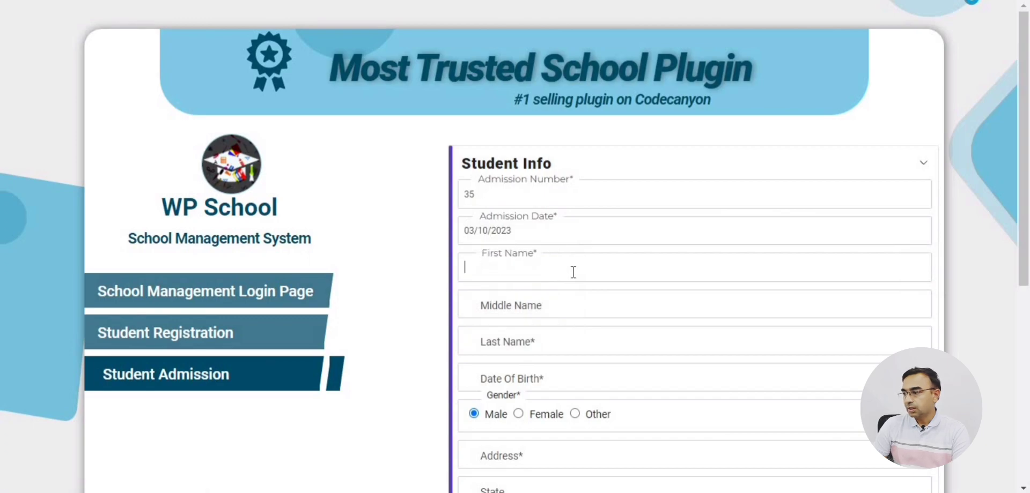
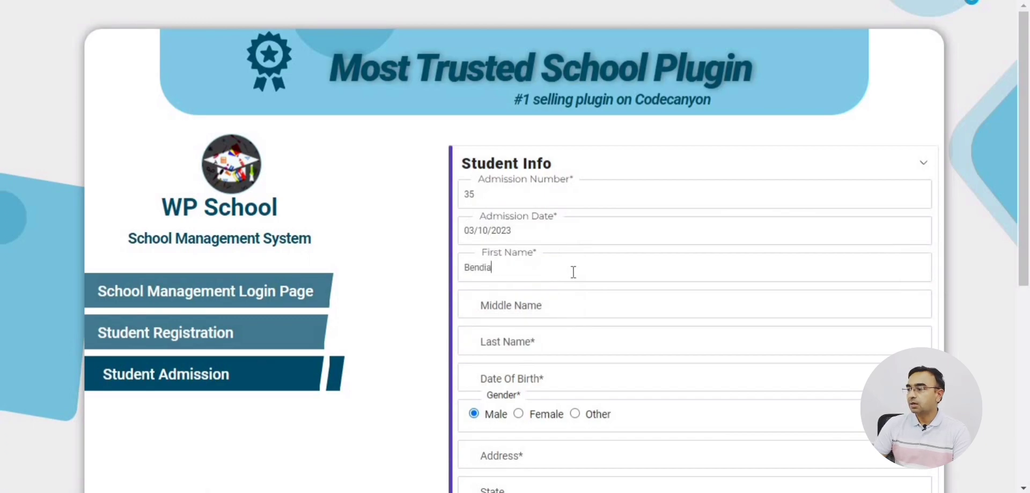
key(Tab)
key(Tab)
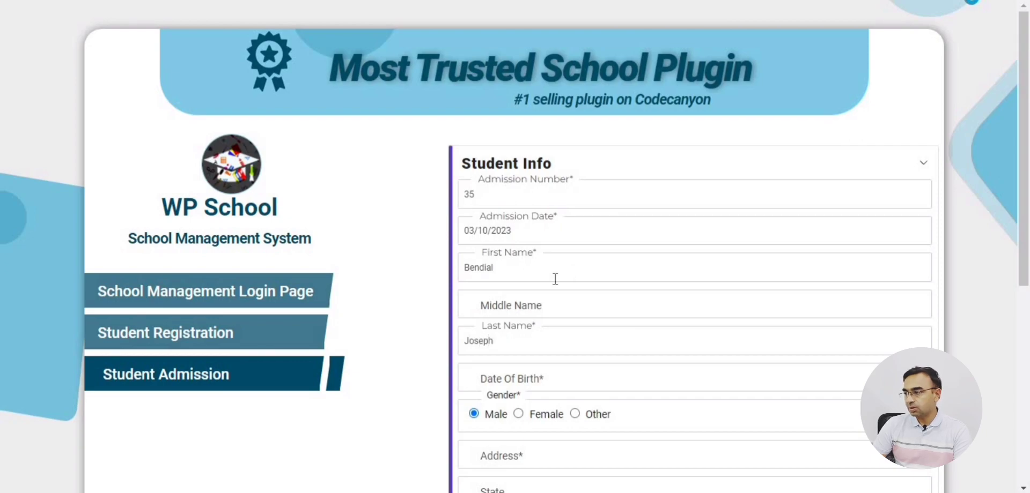
Set the student's date of birth to 01/01/1997.
scroll(536, 275, down, 2)
click(570, 309)
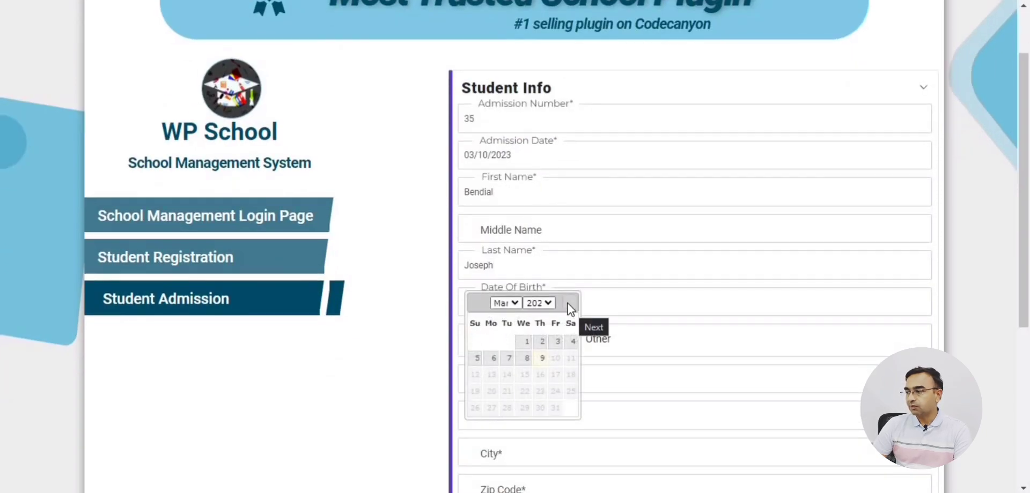
click(504, 303)
click(504, 336)
click(549, 303)
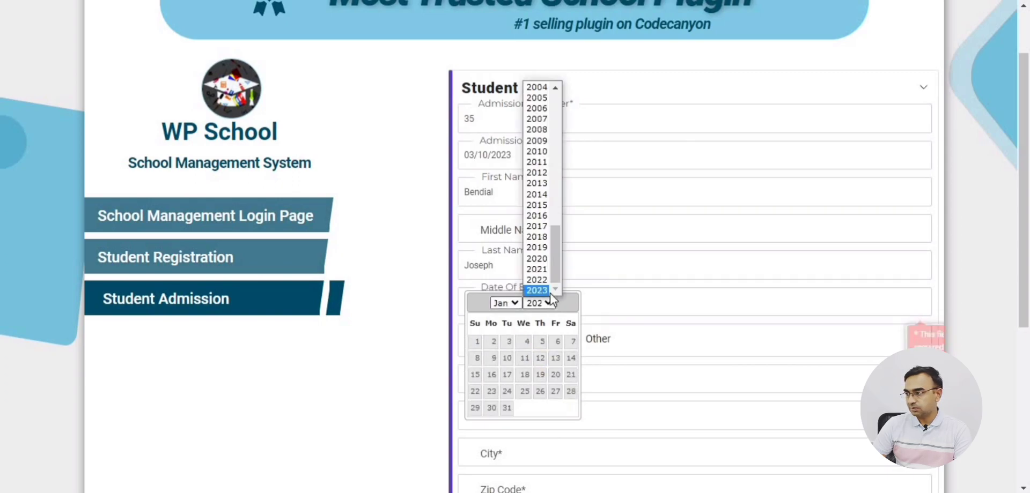
scroll(550, 146, up, 5)
click(537, 162)
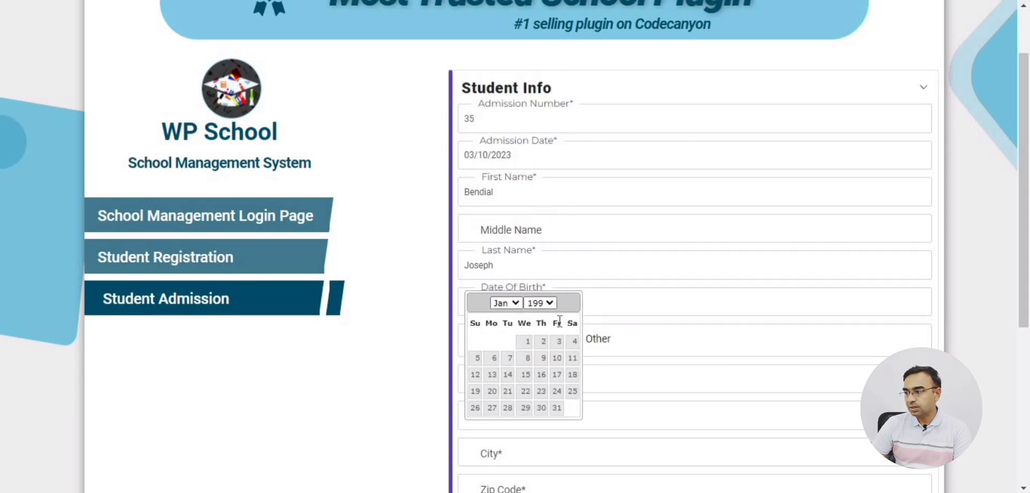
click(526, 342)
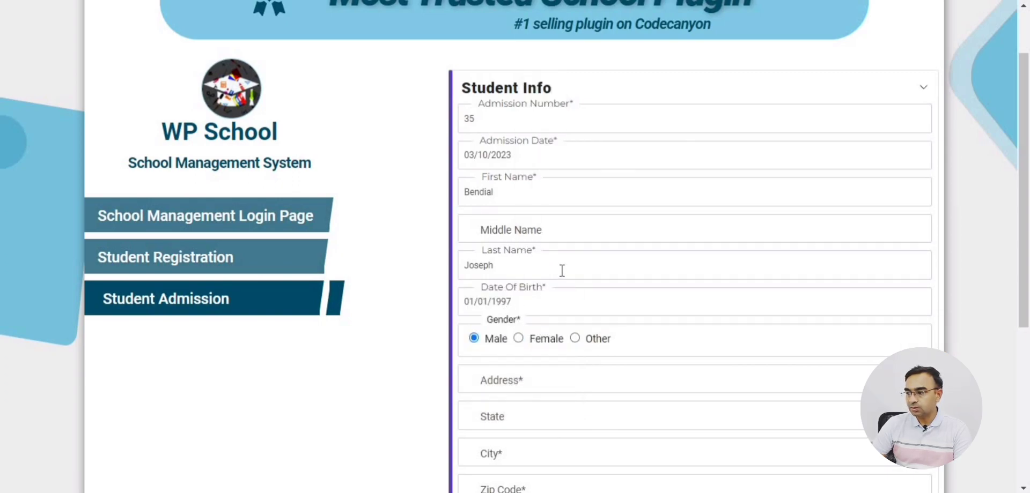
Fill in the student's street address, state, city and zip code 33544.
scroll(561, 271, down, 2)
click(548, 307)
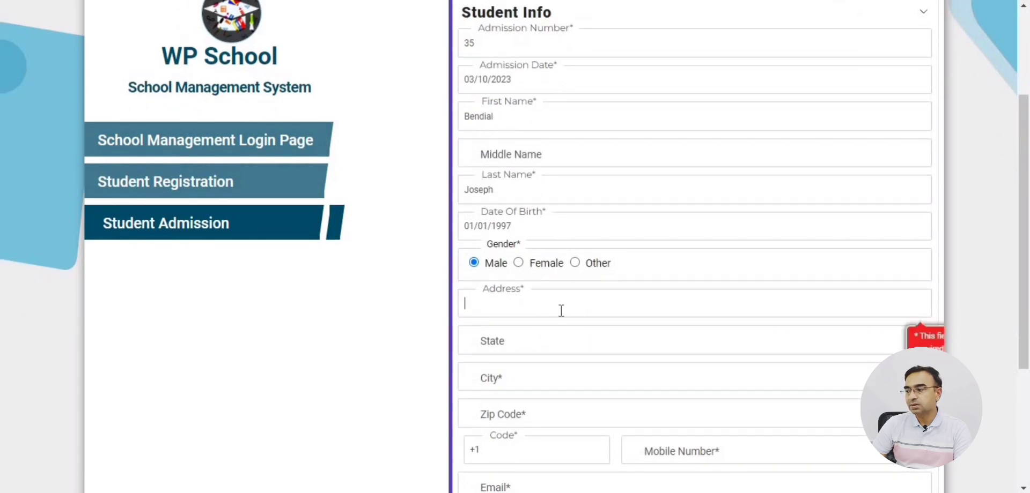
key(Tab)
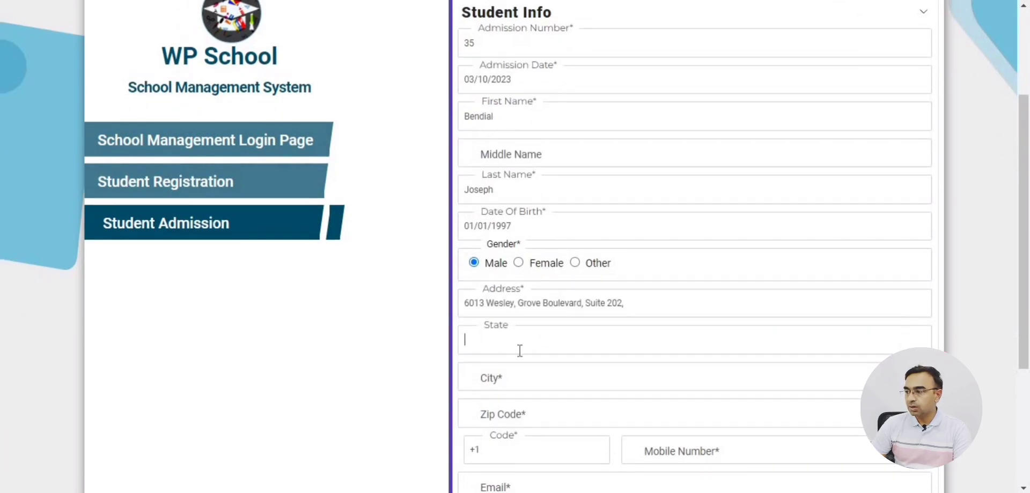
text(Wesley Chapel,)
click(510, 383)
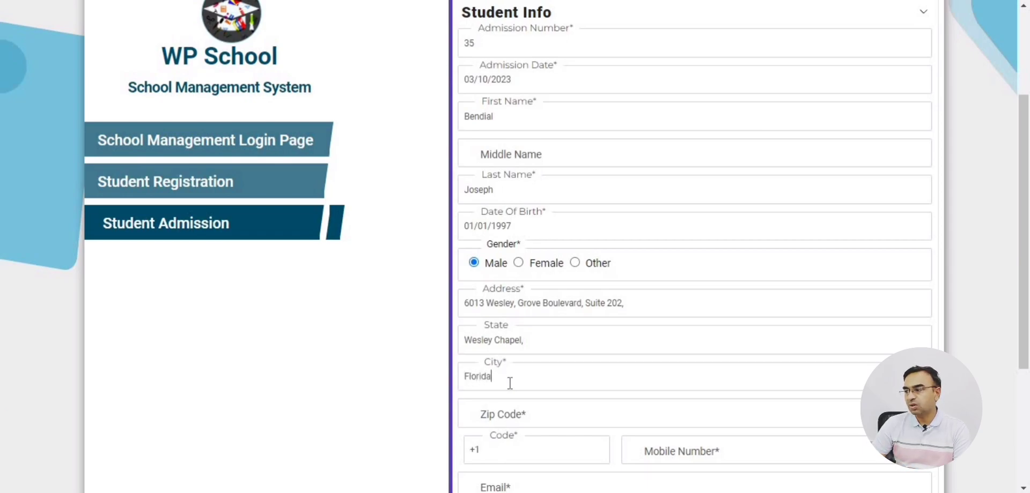
key(Tab)
text(33544)
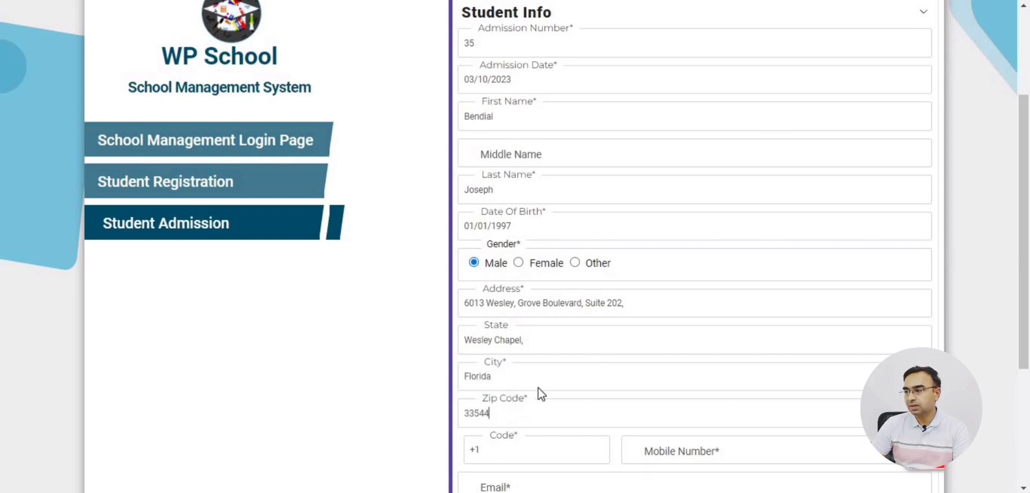
Enter the student's mobile number, removing the duplicated +1 prefix.
scroll(612, 310, down, 3)
click(742, 304)
key(ctrl+v)
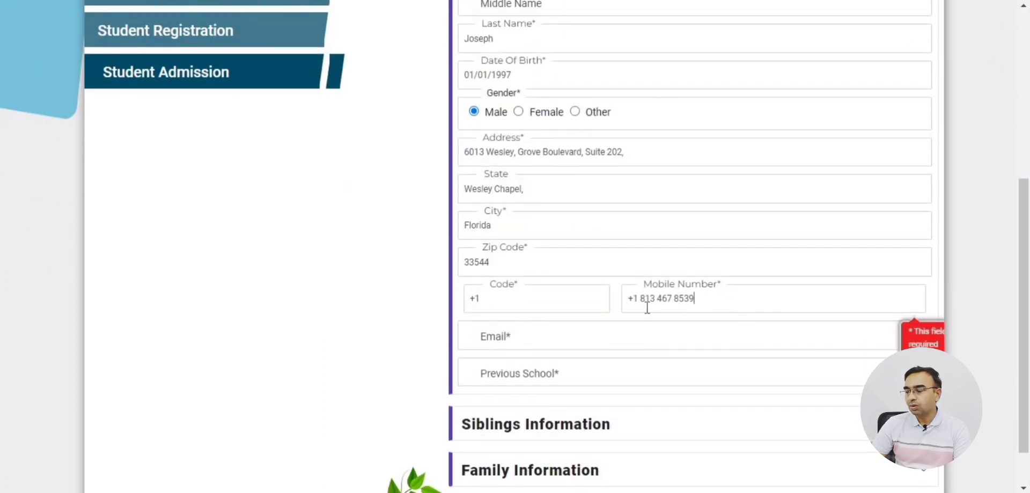
drag(637, 298, 627, 298)
key(BackSpace)
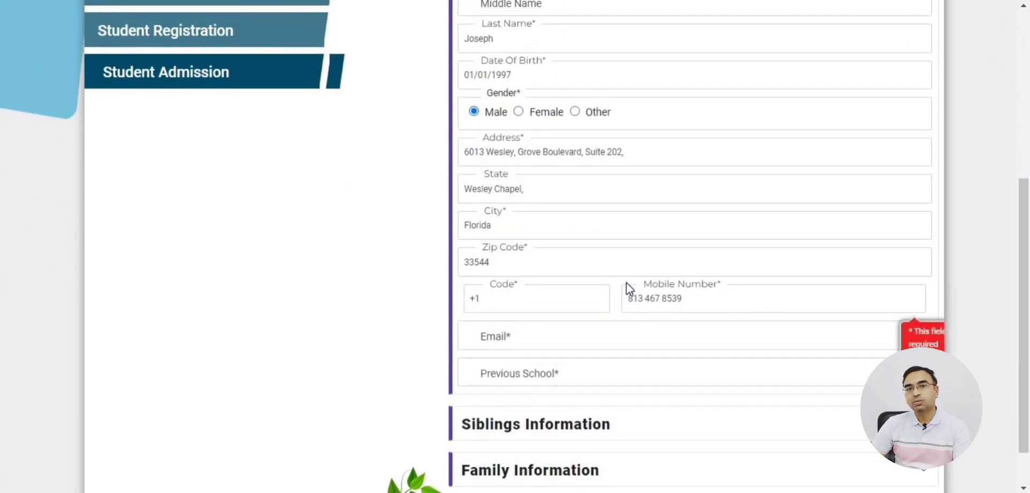
scroll(569, 247, down, 1)
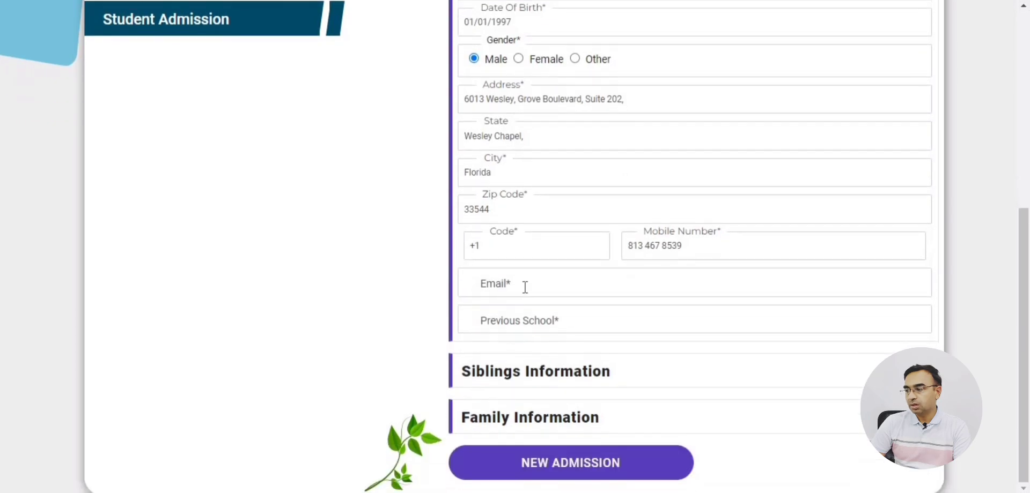
Enter the student's e-mail address and St. Thomas as previous school.
click(525, 288)
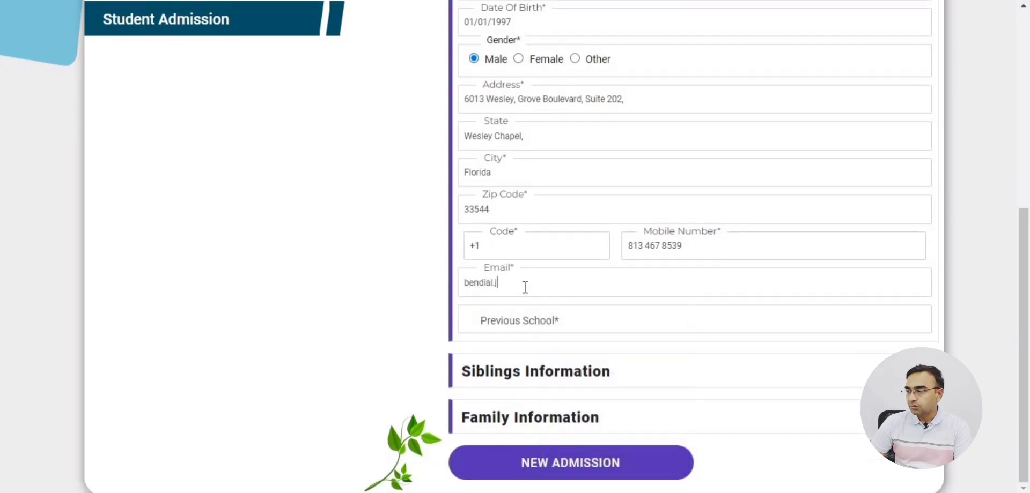
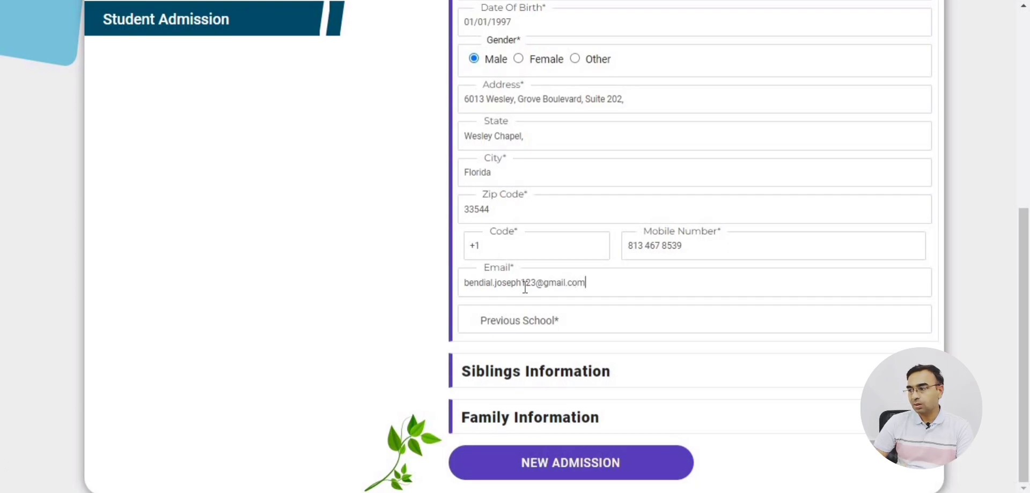
click(574, 321)
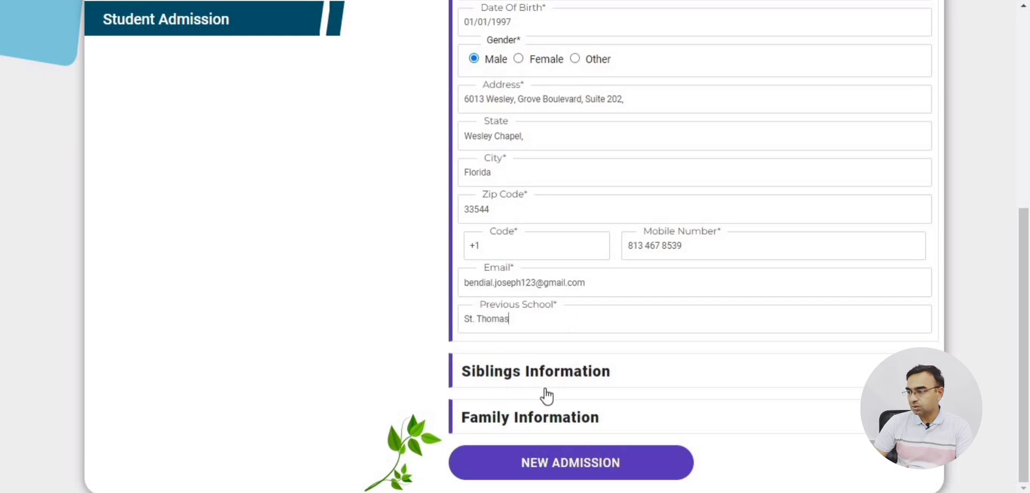
Check the Siblings and Family Information sections, review Student Info, and submit the admission.
click(670, 381)
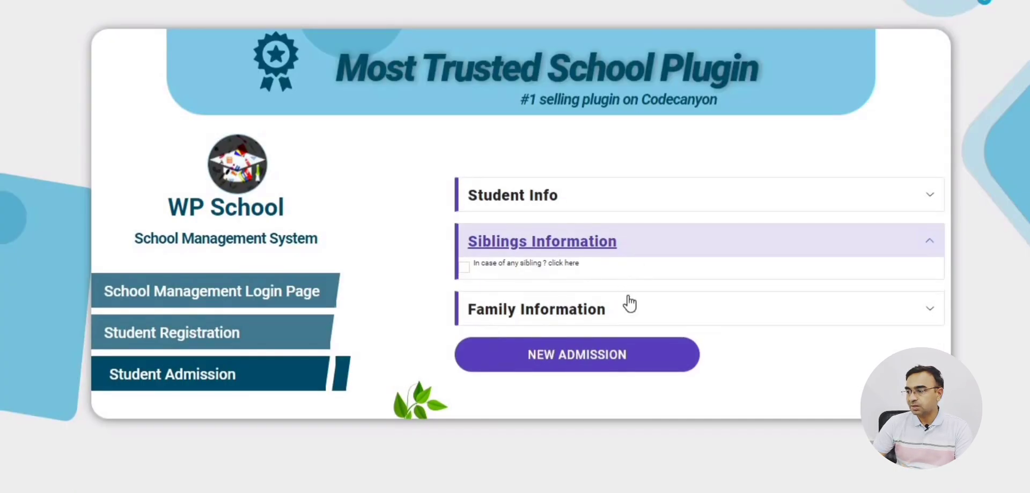
click(632, 309)
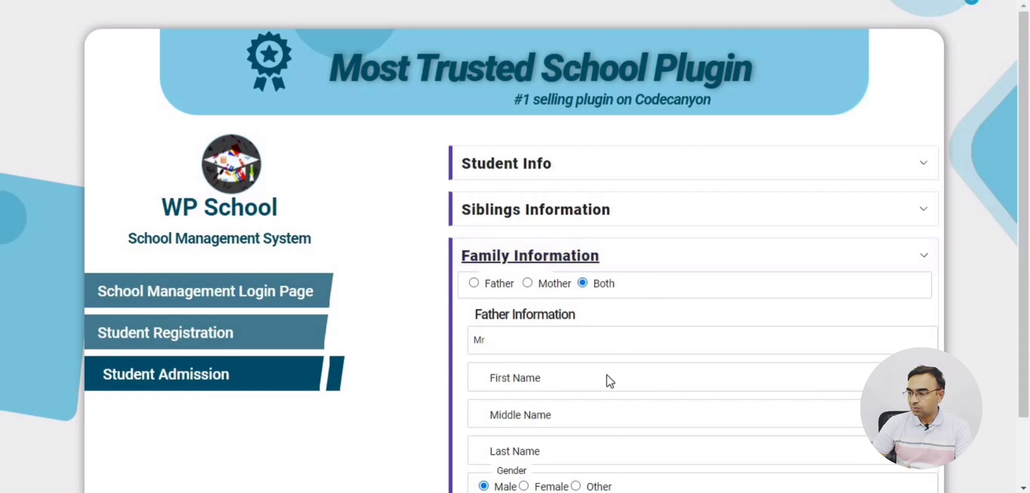
click(605, 245)
click(592, 217)
scroll(517, 232, down, 7)
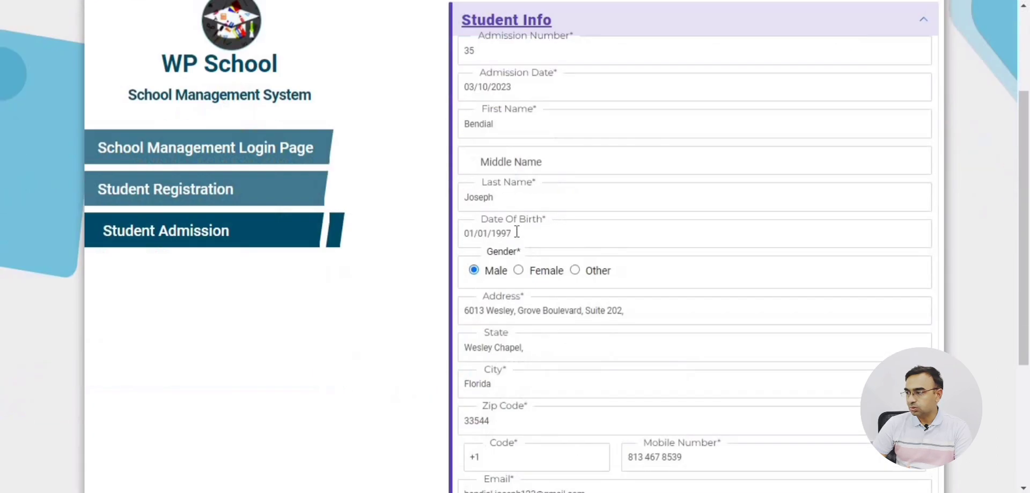
click(553, 476)
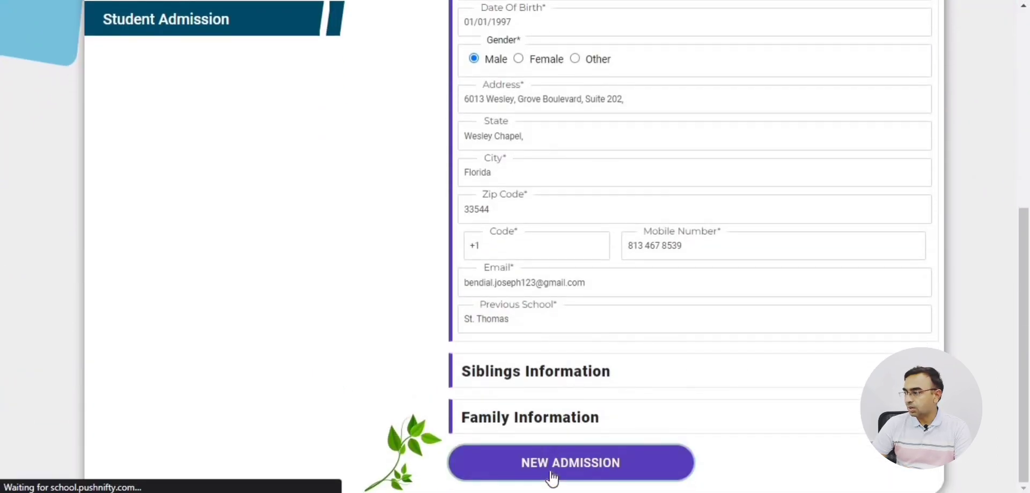
Confirm the admission success message and the Welcome, Admin greeting on the dashboard.
drag(460, 151, 839, 156)
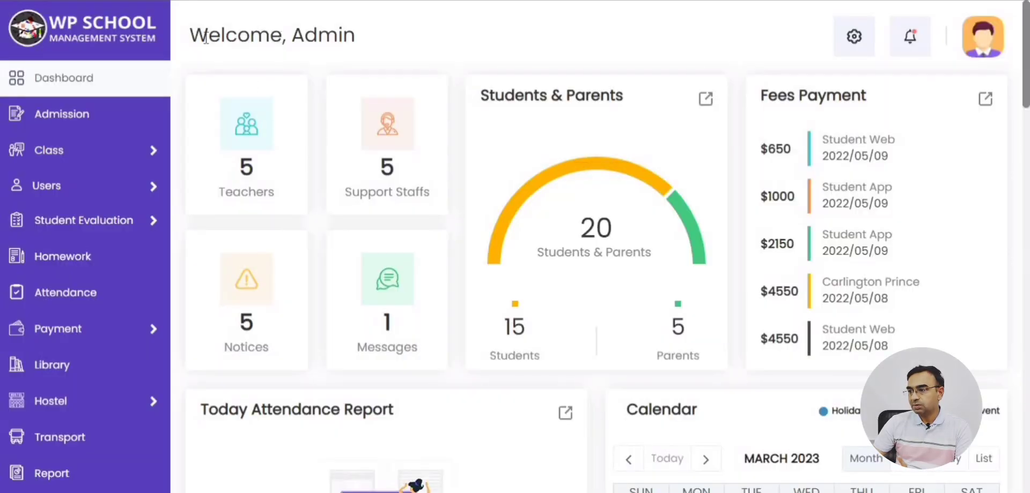
triple_click(309, 38)
click(320, 37)
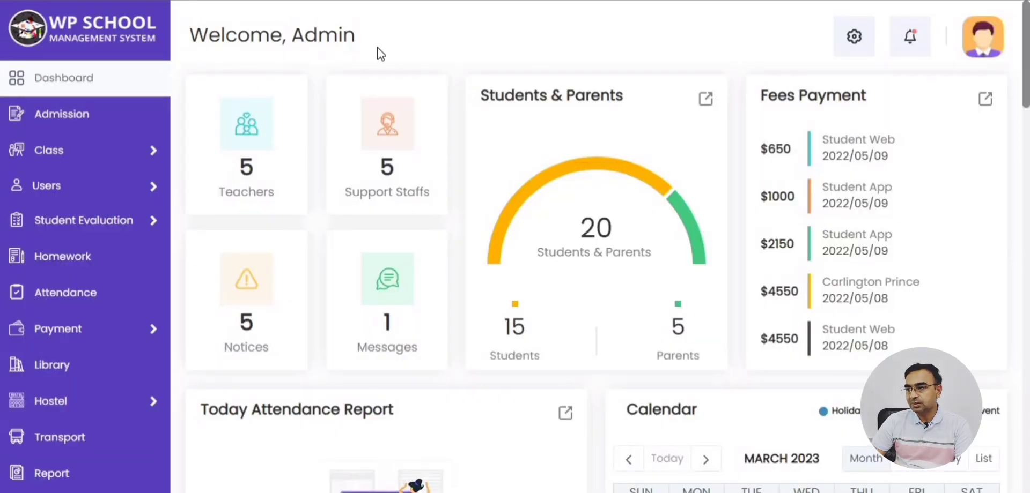
Review the admission's e-mail, admission number 33 and previous school, then return to the Admission list.
click(106, 118)
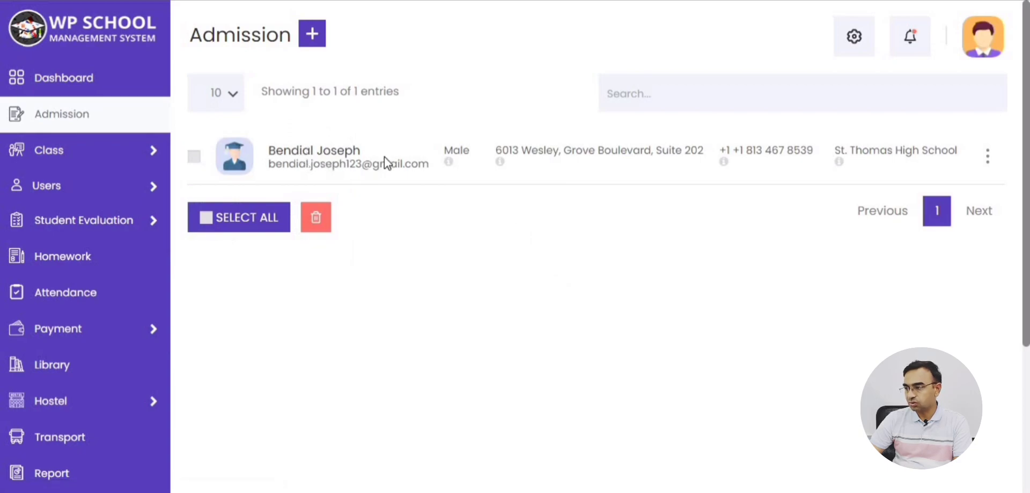
click(310, 157)
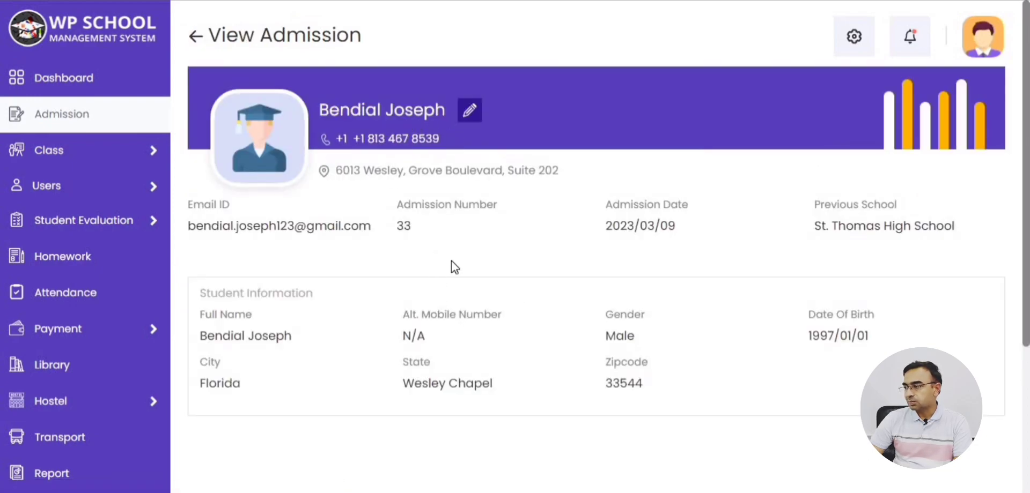
drag(207, 224, 344, 227)
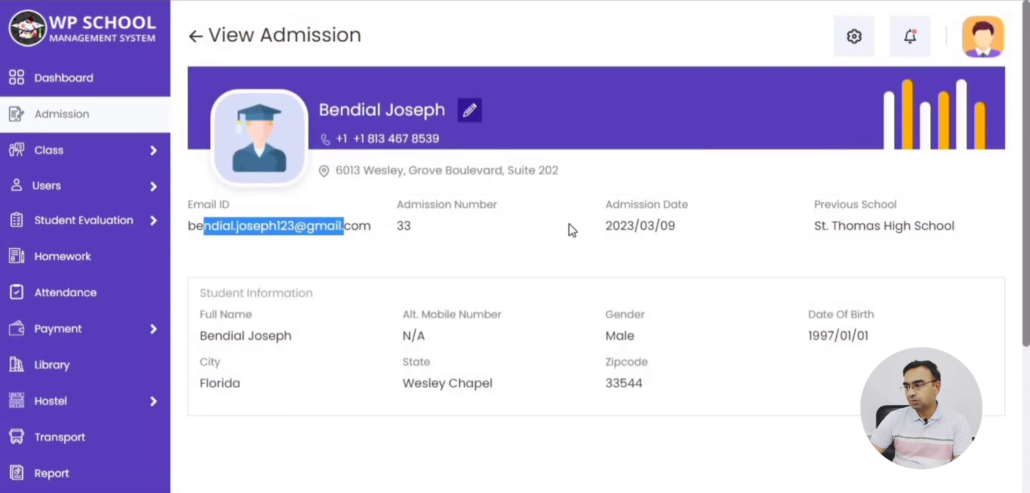
double_click(403, 227)
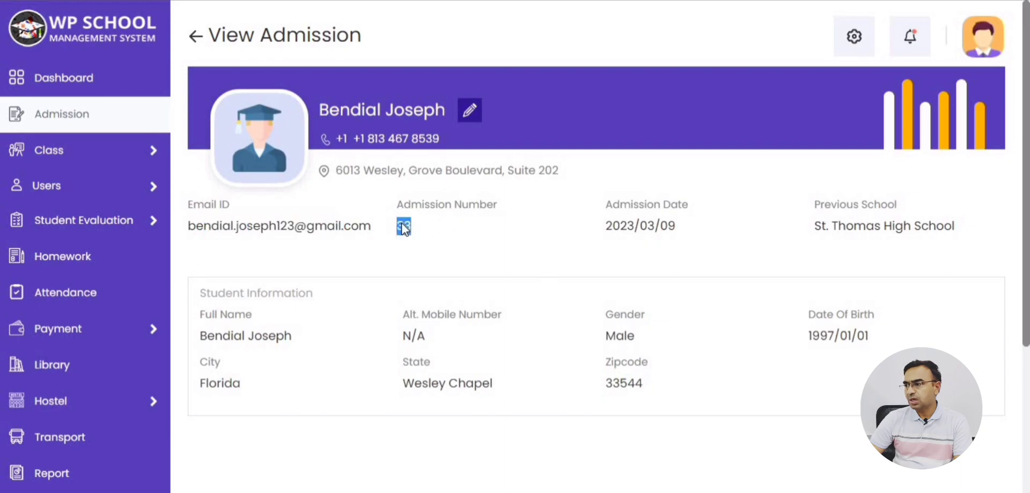
double_click(853, 228)
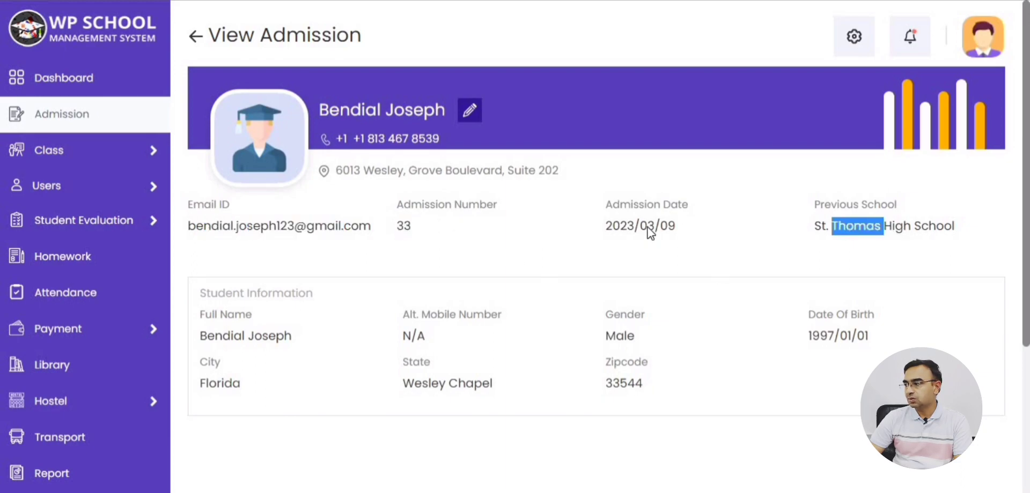
click(204, 52)
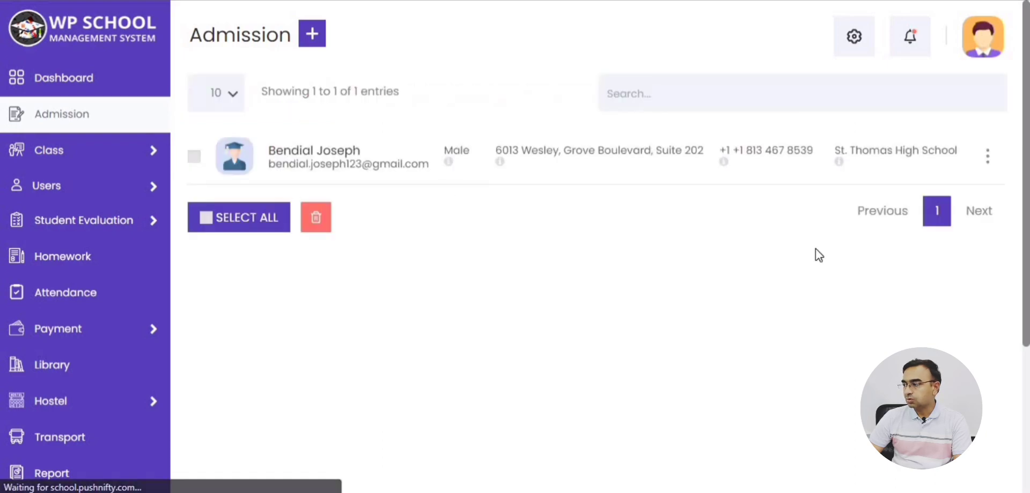
click(988, 162)
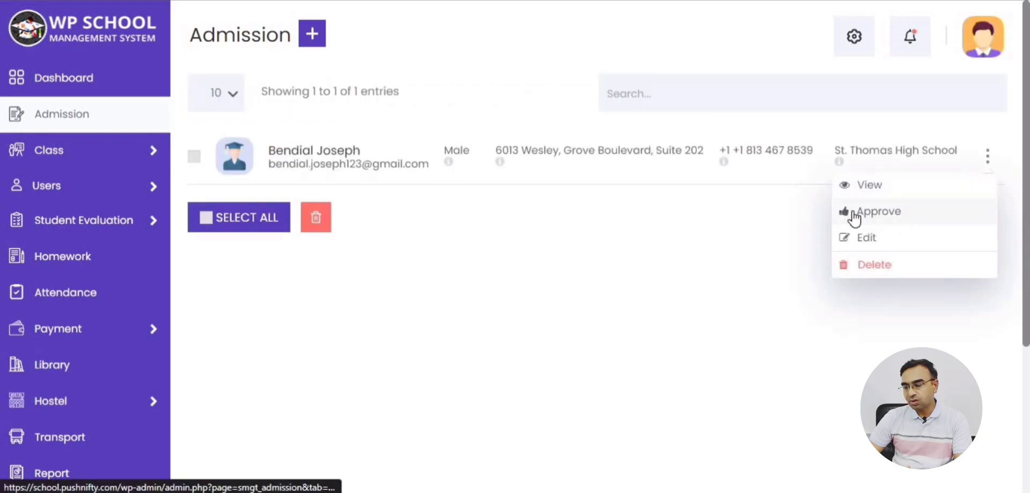
Approve the admission with an account password, Class 2 and Section 1, and activate the student.
click(916, 218)
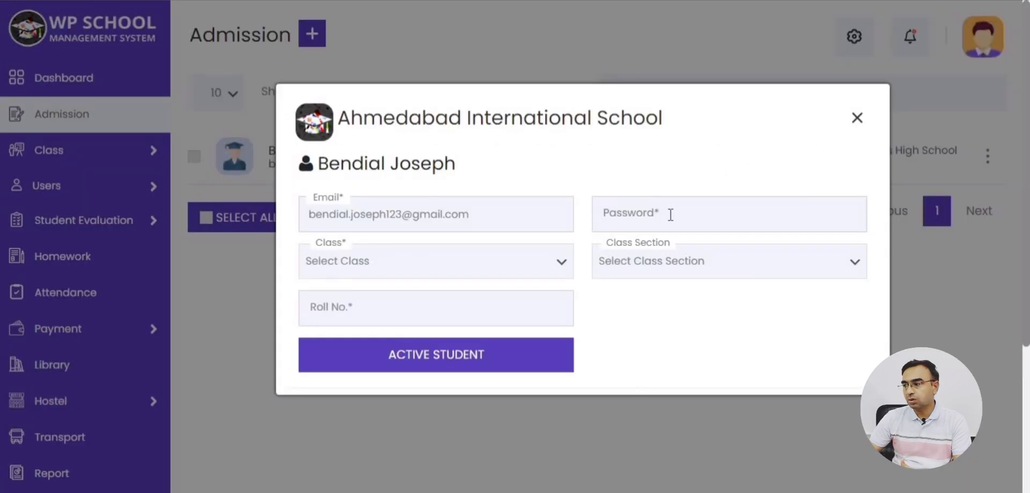
click(670, 215)
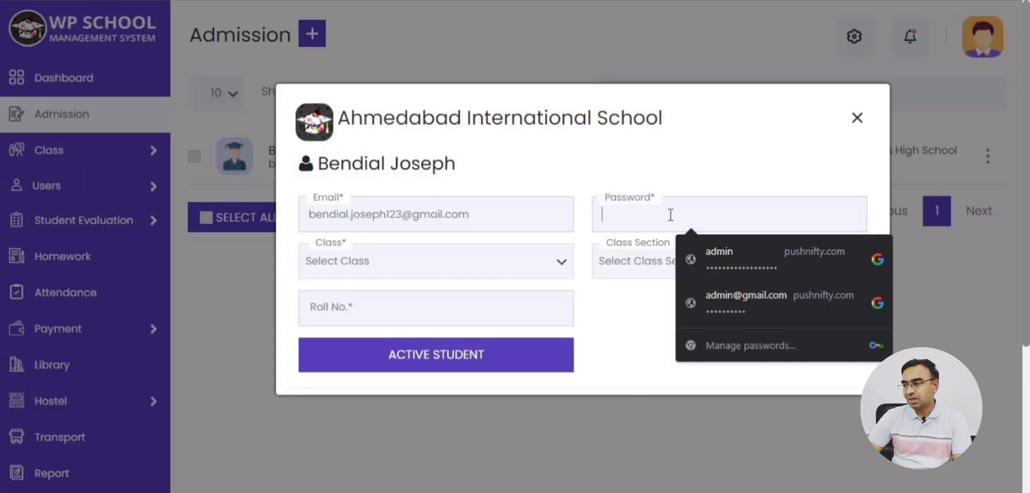
text(123)
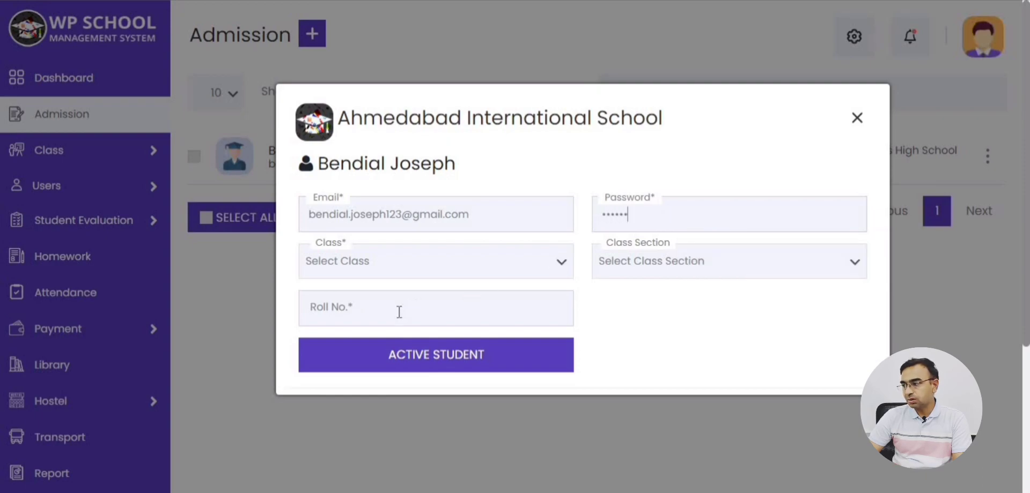
click(396, 273)
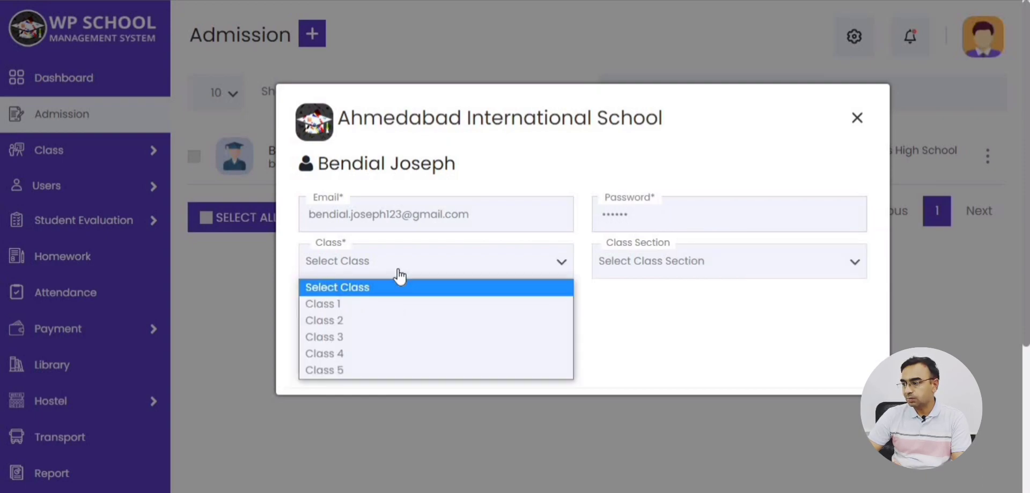
click(337, 321)
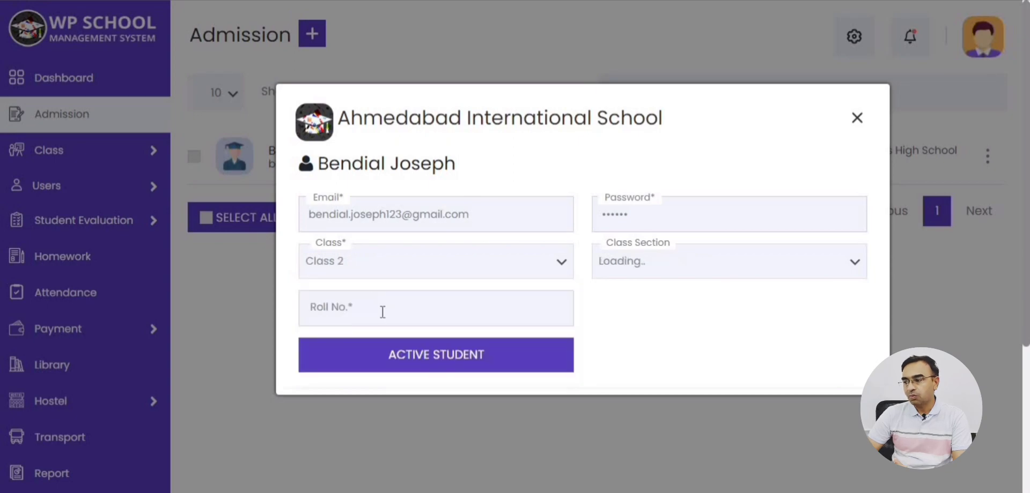
click(661, 277)
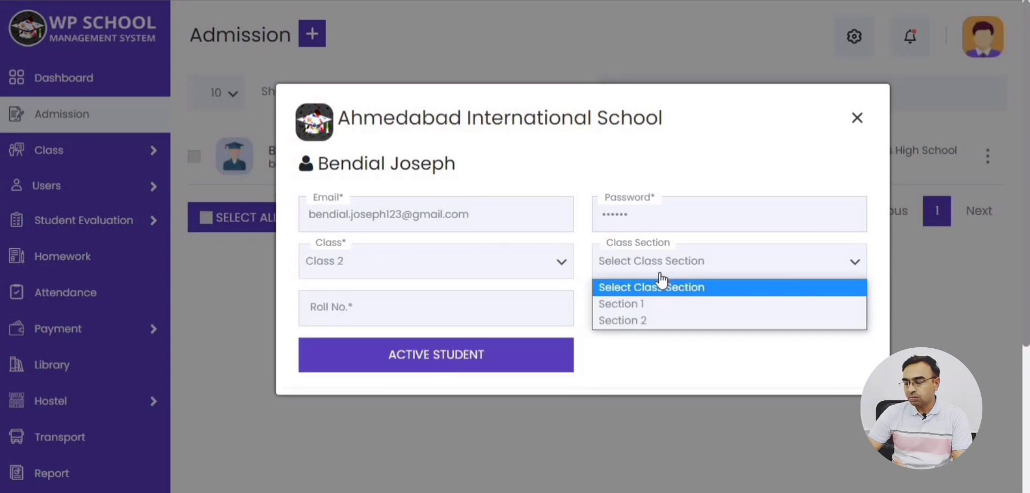
click(628, 305)
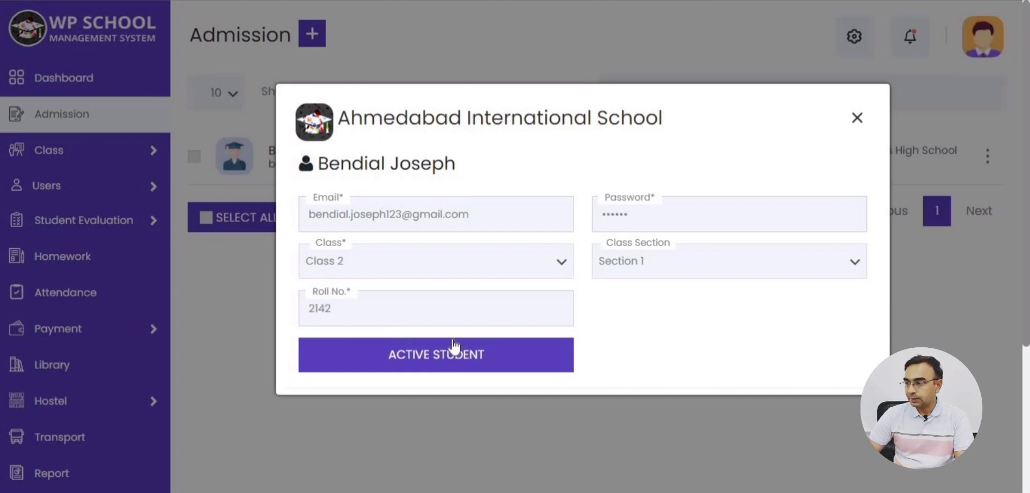
click(436, 364)
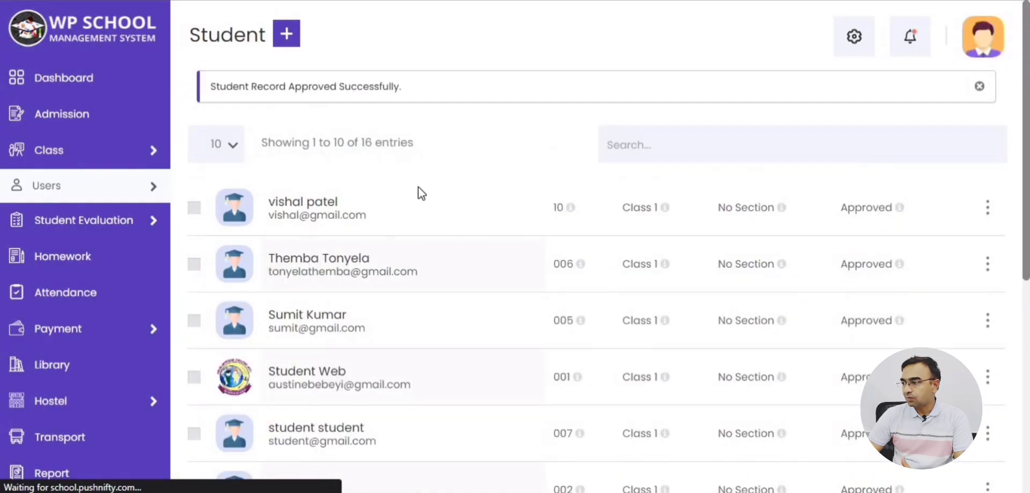
Search the Student list for the new student and open their profile.
click(716, 149)
text(Bendi)
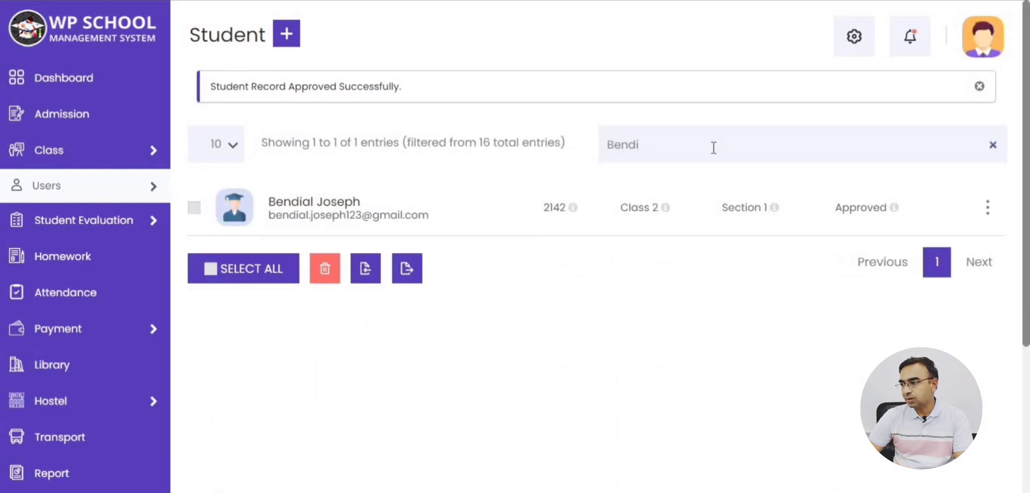
click(284, 205)
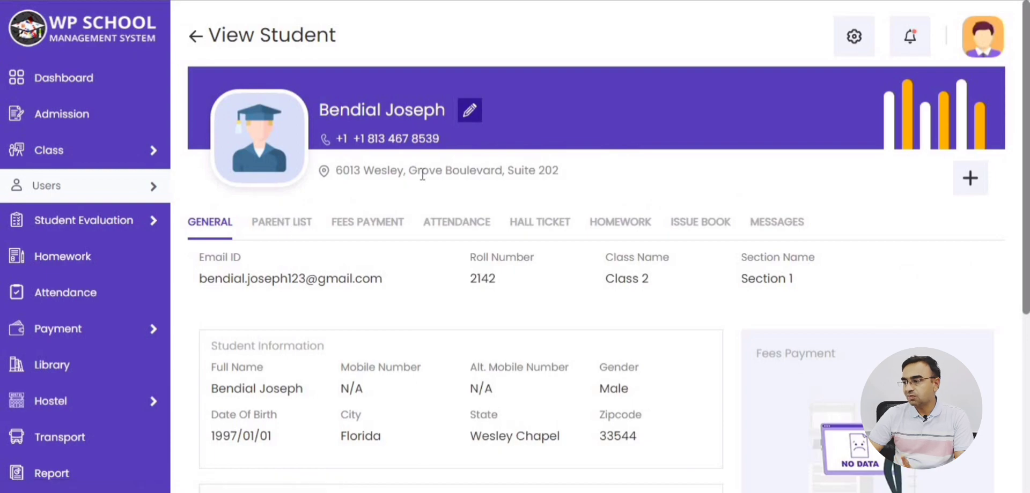
Check the student's name, e-mail and roll number on the profile, then scroll through it.
drag(320, 110, 432, 111)
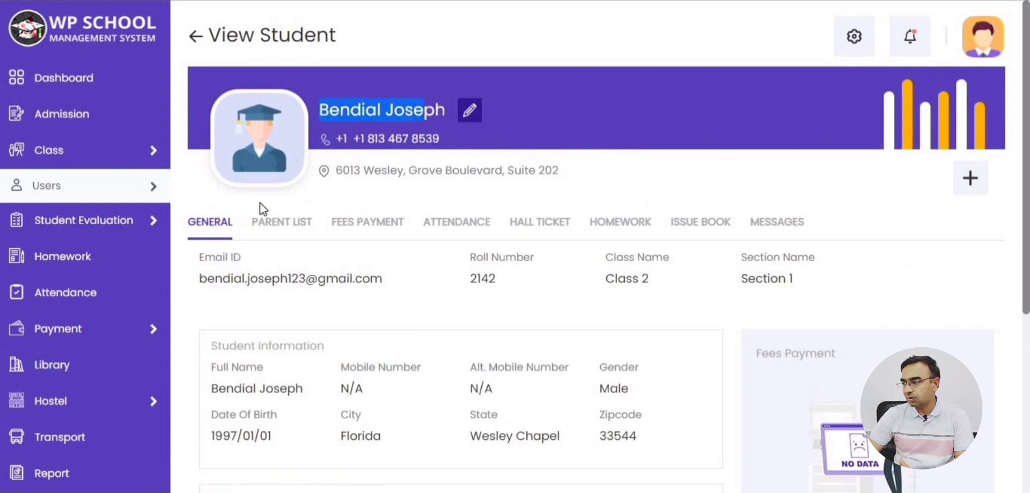
drag(207, 279, 544, 300)
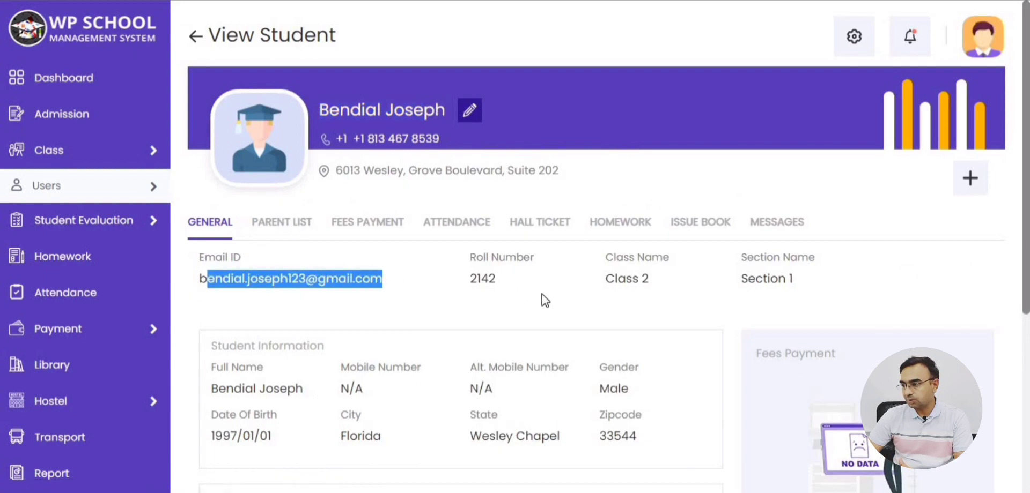
double_click(485, 281)
click(652, 284)
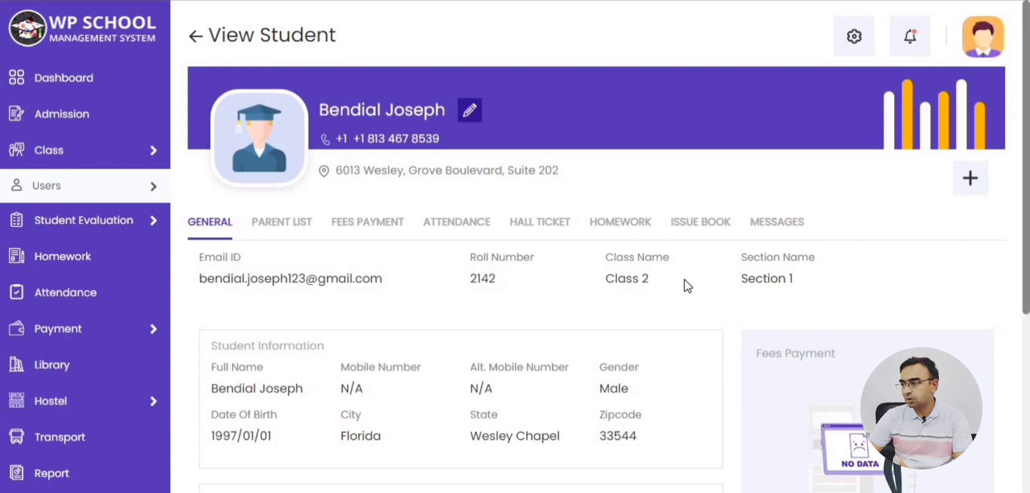
scroll(561, 252, down, 1)
scroll(562, 251, down, 2)
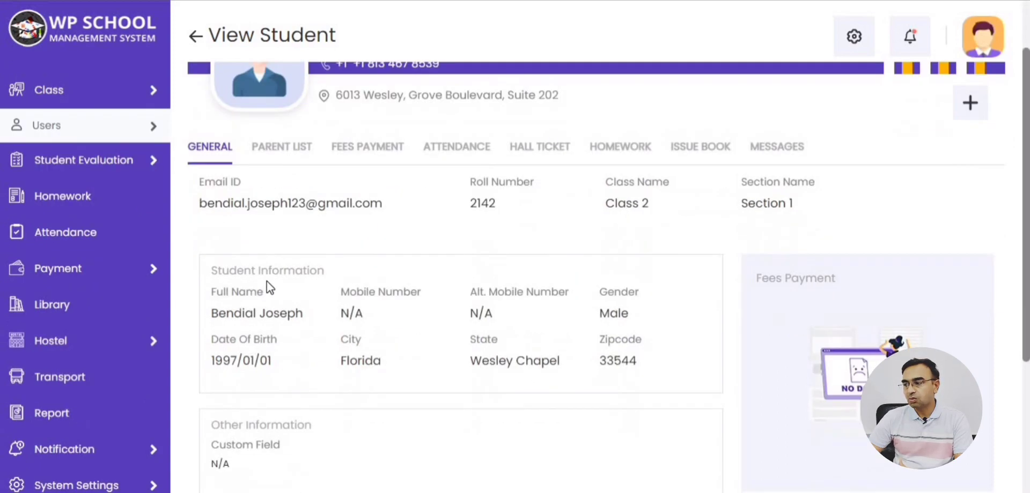
scroll(472, 287, down, 4)
scroll(491, 281, down, 3)
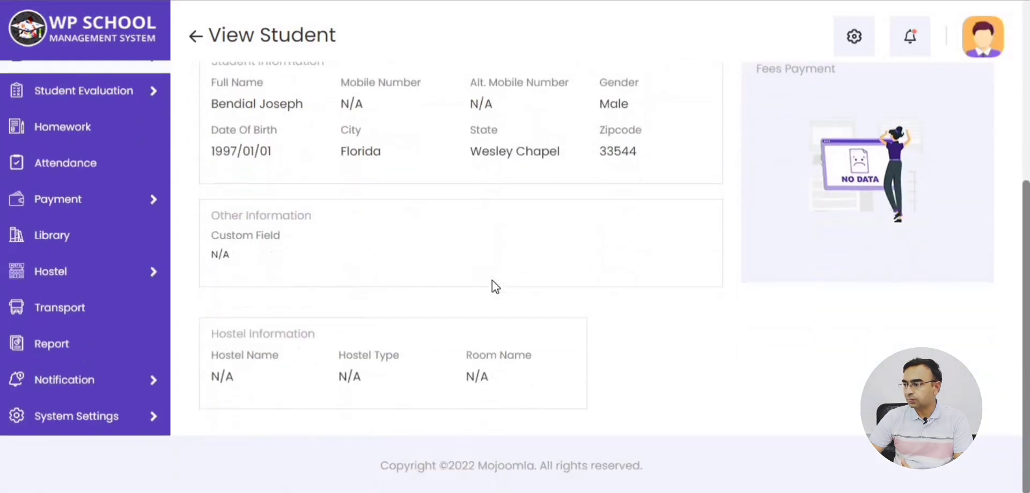
scroll(491, 281, up, 5)
scroll(491, 281, up, 1)
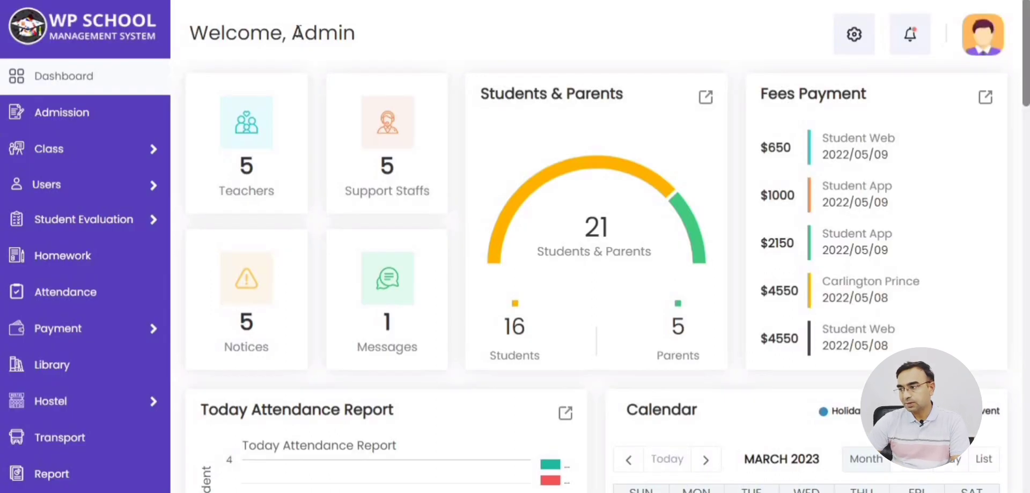
Open the full Student list from Users, scroll to its bottom, and open the import form.
double_click(328, 34)
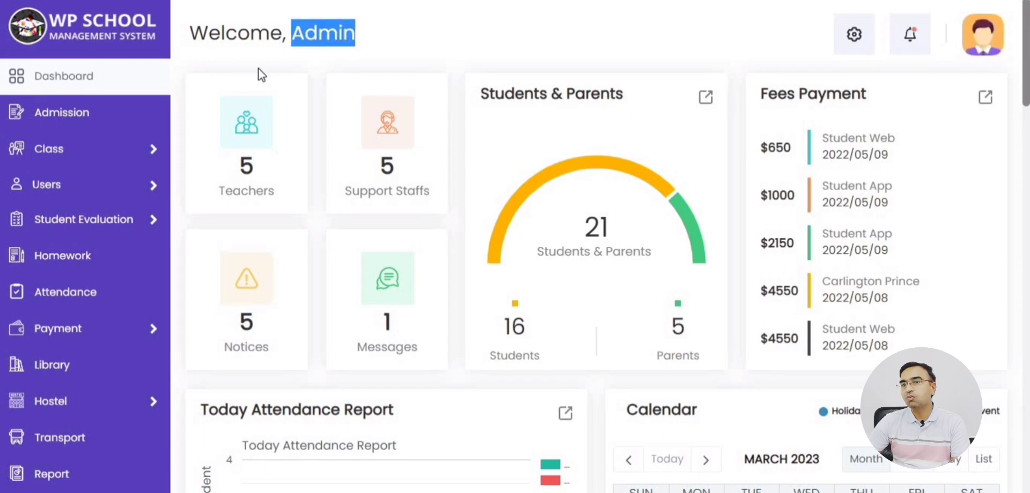
click(339, 42)
mouse_move(57, 202)
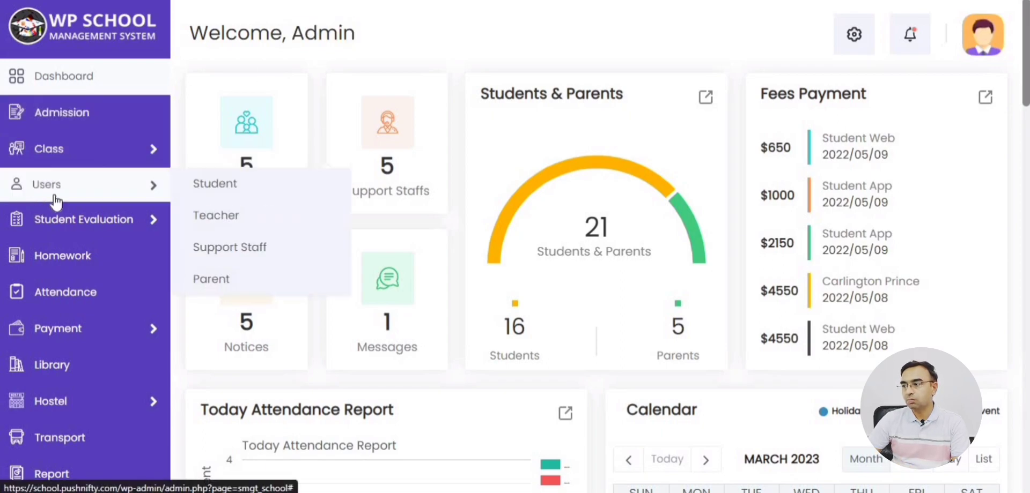
click(217, 188)
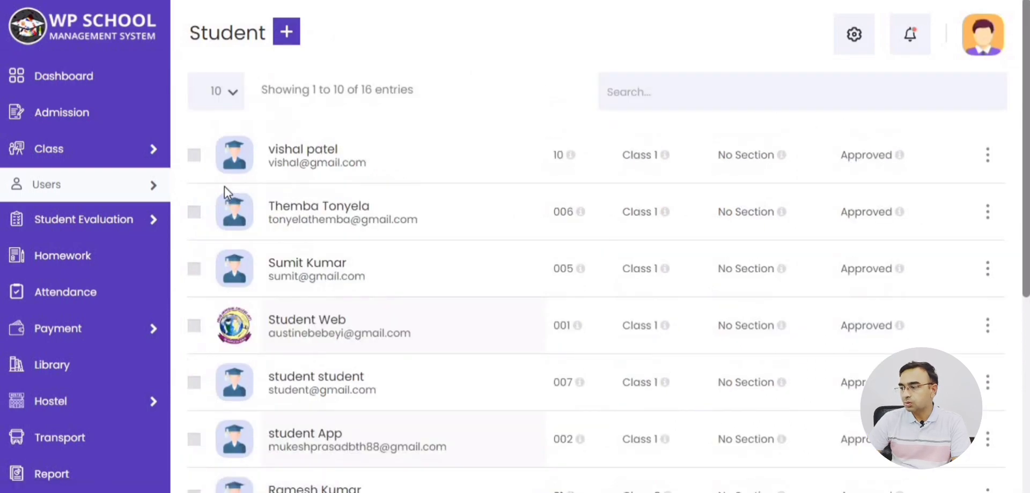
scroll(412, 150, down, 6)
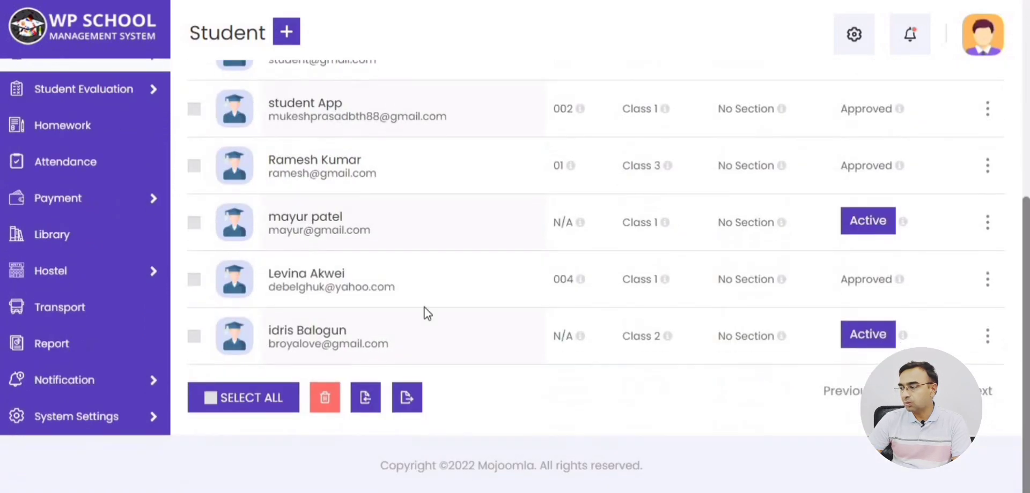
click(410, 407)
Import export_student.csv into Class 4, Section 2 through the Import Data dialog.
click(338, 168)
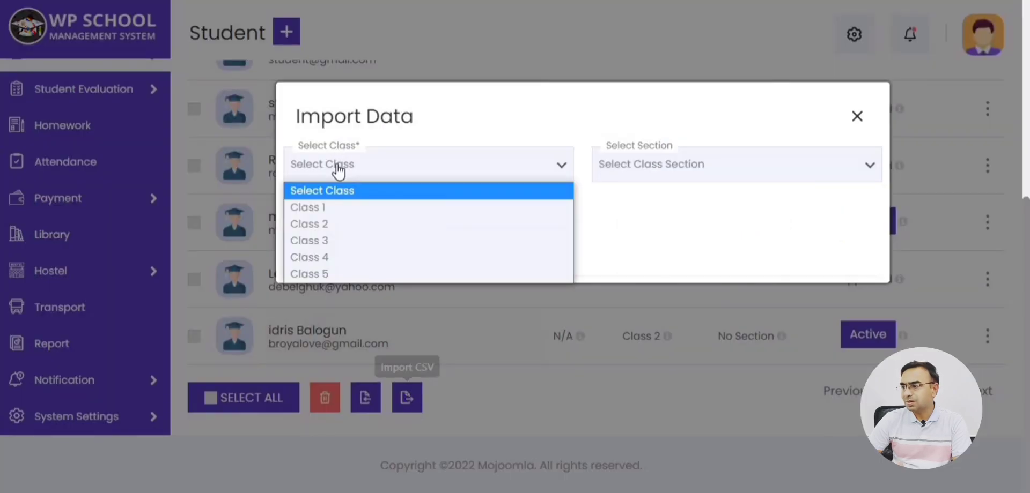
click(354, 258)
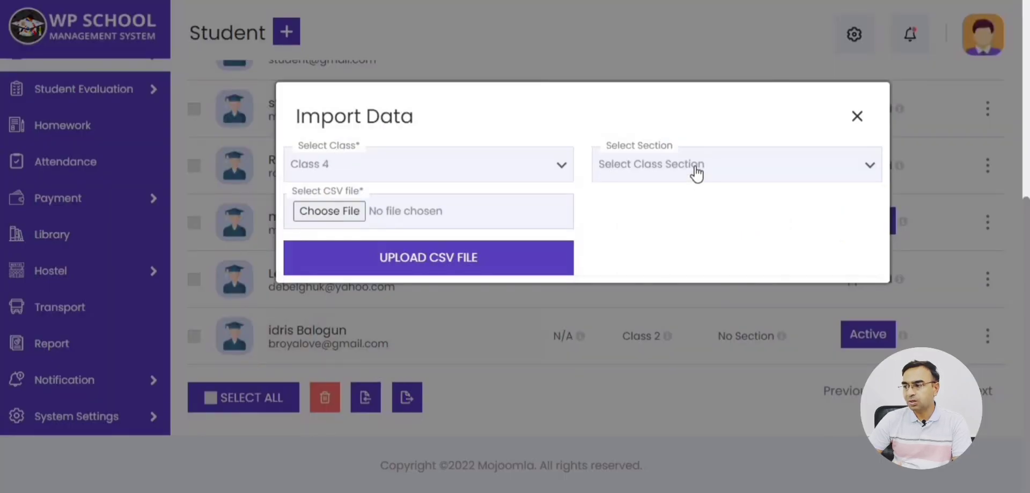
click(697, 170)
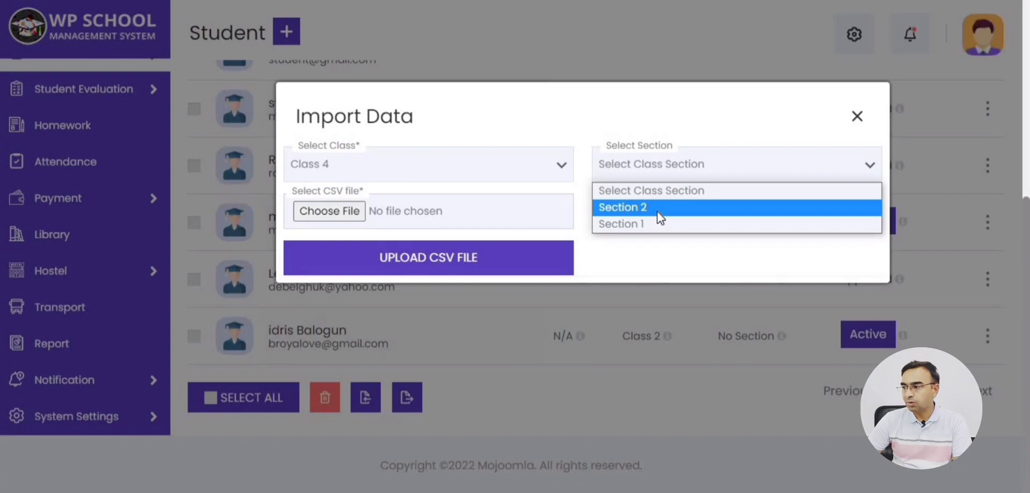
click(659, 208)
click(343, 212)
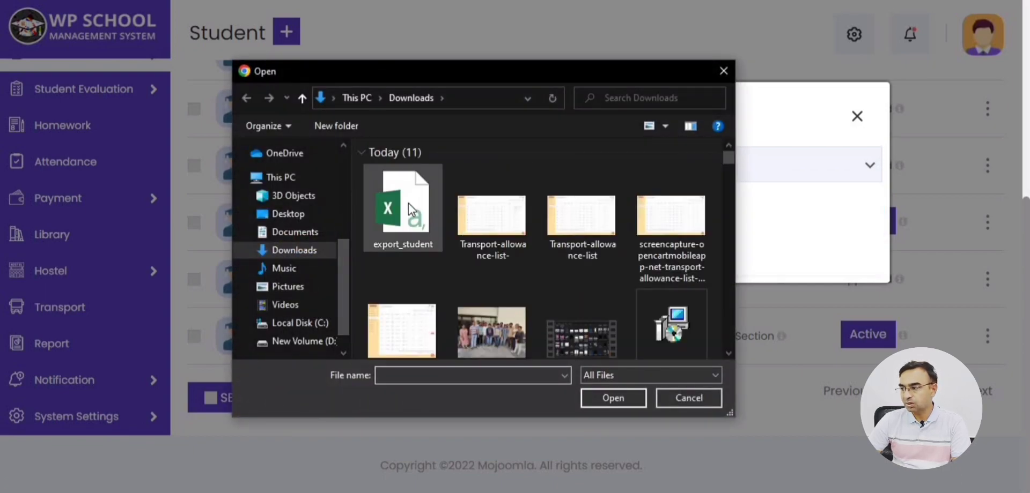
click(408, 203)
click(612, 397)
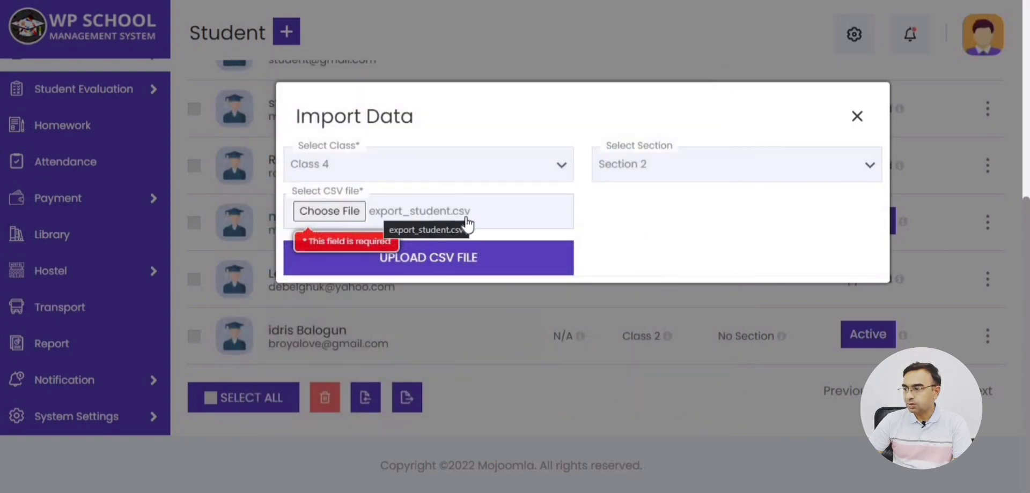
click(468, 266)
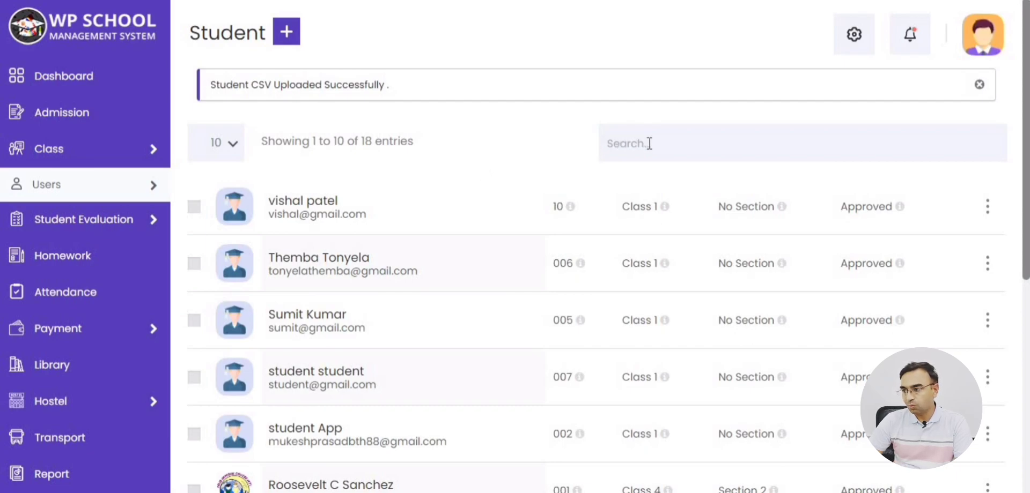
drag(152, 95, 172, 95)
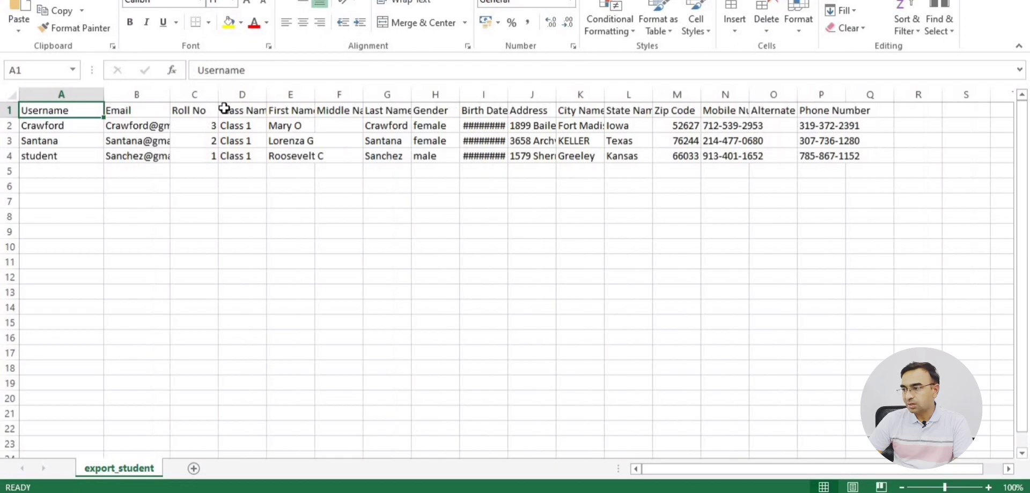
Check the first two students' usernames and names in Excel, then switch back to the browser.
click(62, 132)
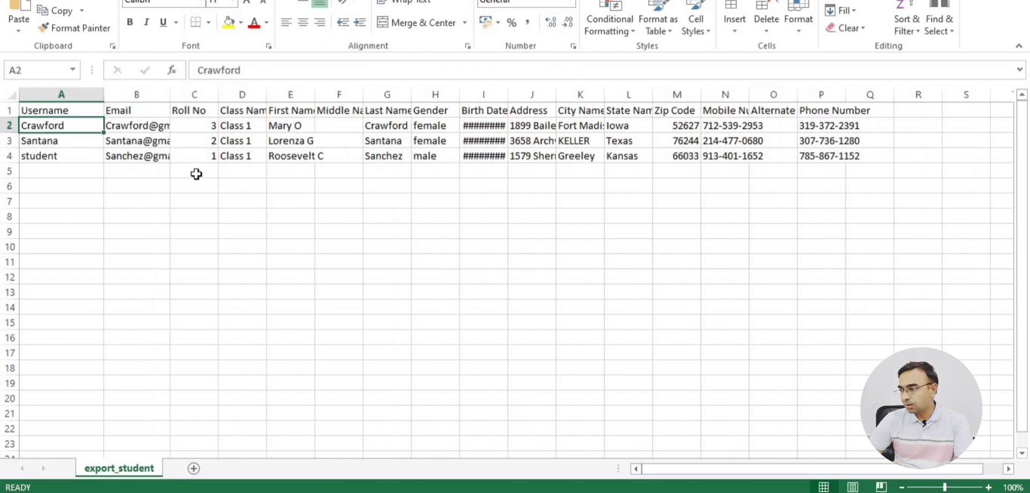
click(286, 125)
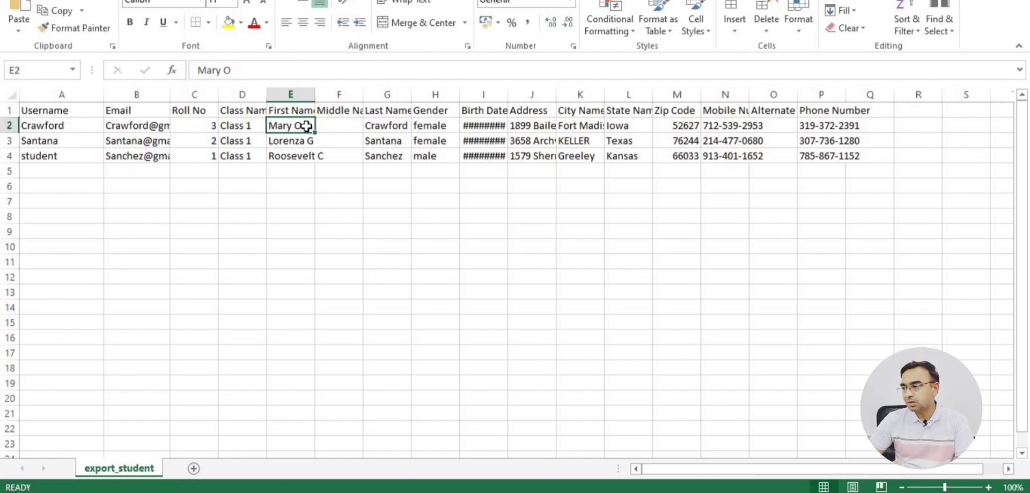
click(391, 124)
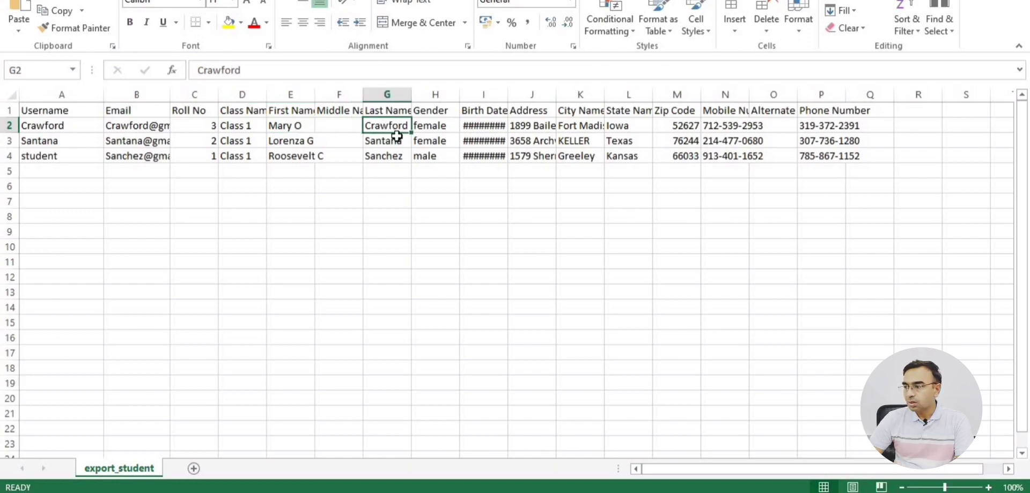
click(281, 144)
key(alt+Tab)
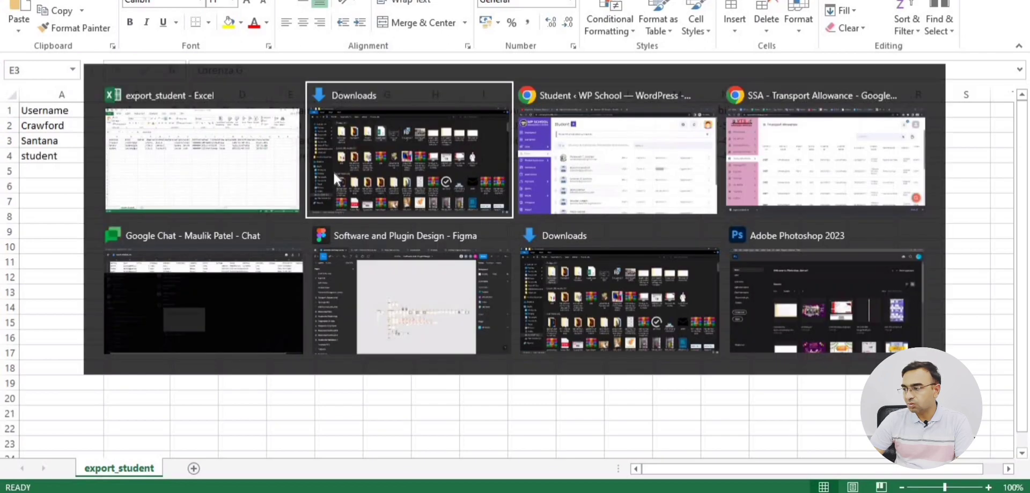
key(alt+Tab)
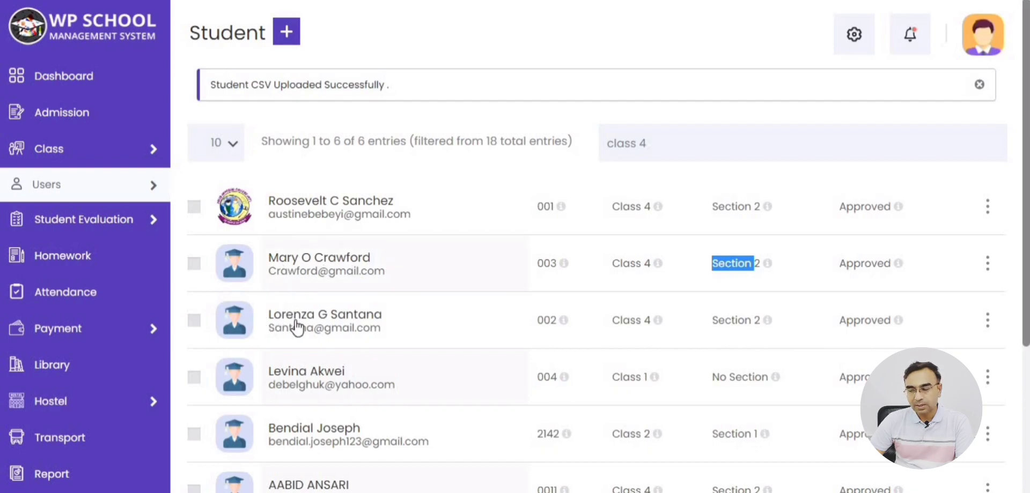
Compare the third student's first name in the exported spreadsheet with the browser's student list.
key(alt+Tab)
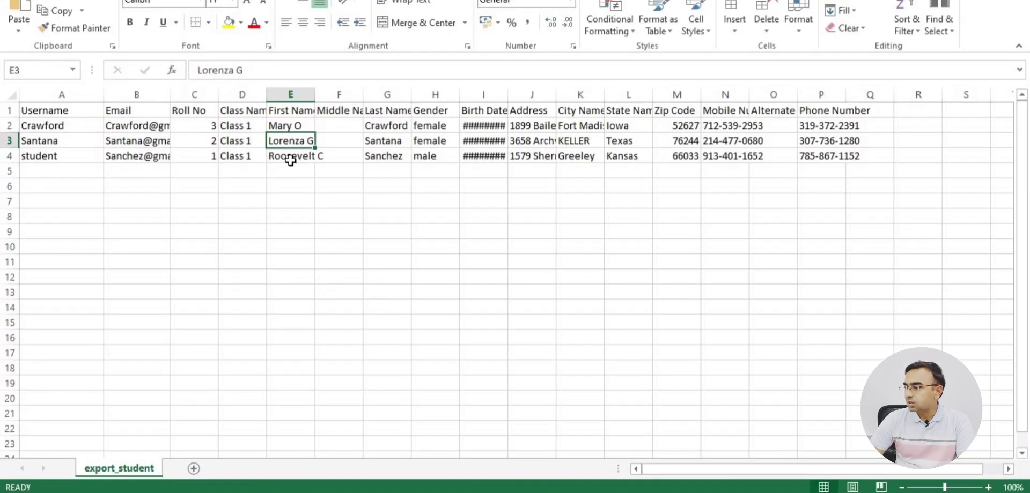
click(292, 157)
key(alt+Tab)
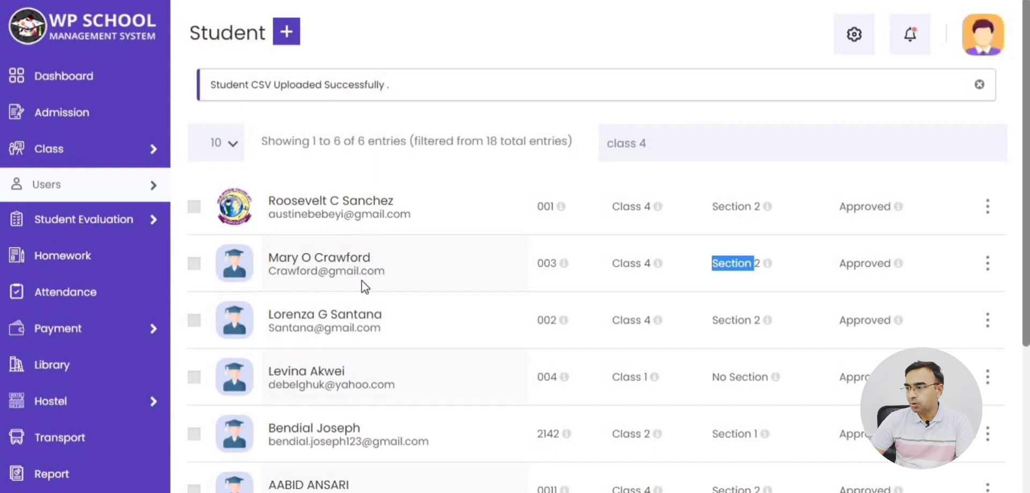
scroll(361, 281, down, 3)
scroll(362, 281, up, 2)
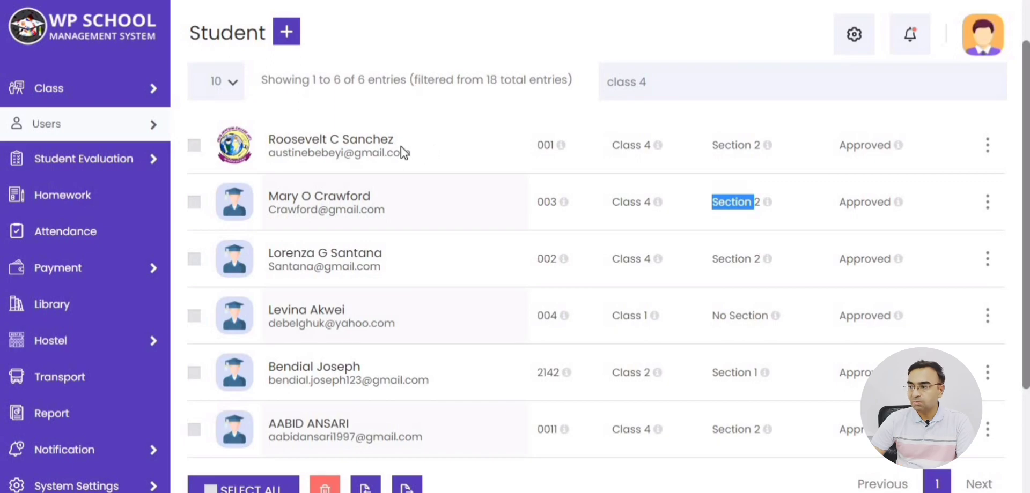
Search the student list for 'ben' and tick the matching Class 2, Section 1 student for export.
click(442, 124)
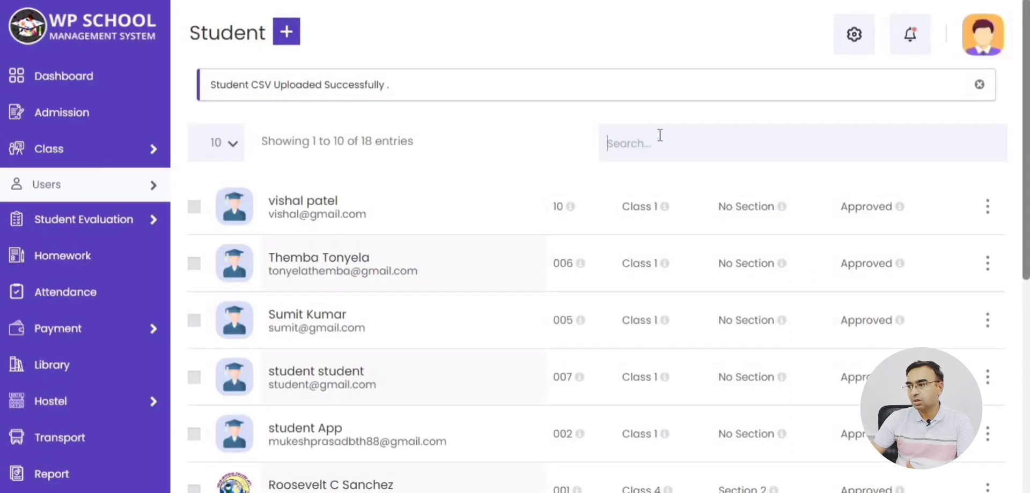
text(ben)
click(194, 207)
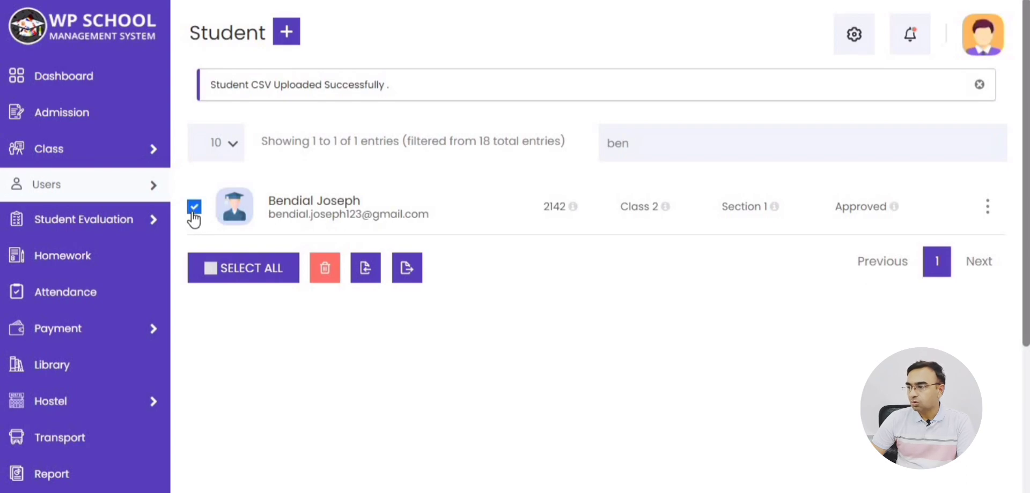
Export the Class 2, Section 1 students to CSV and bring up the downloaded file's options.
click(366, 270)
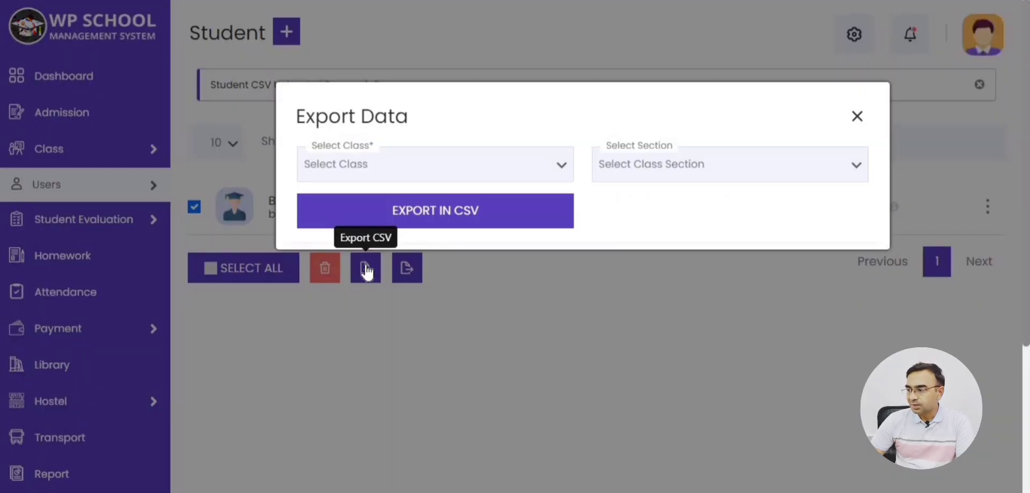
click(402, 170)
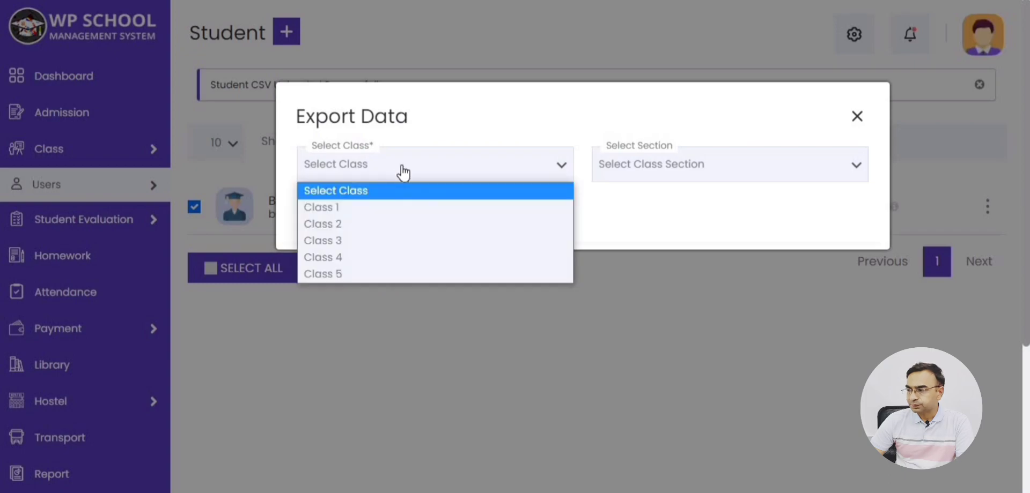
click(381, 228)
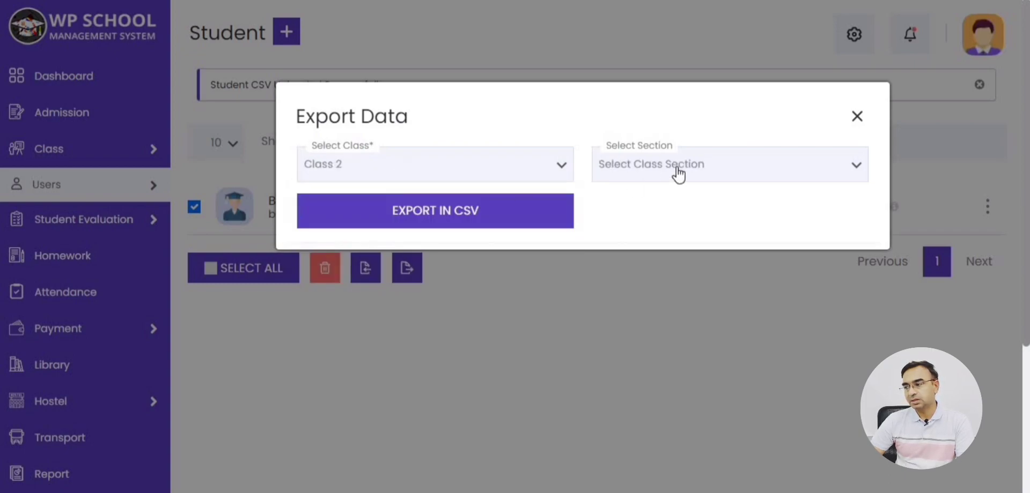
click(677, 175)
click(655, 213)
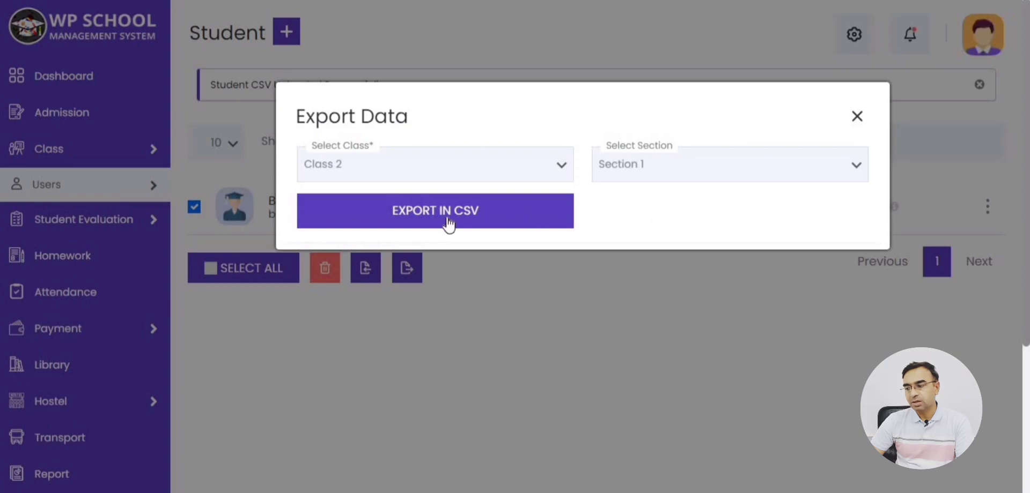
click(428, 217)
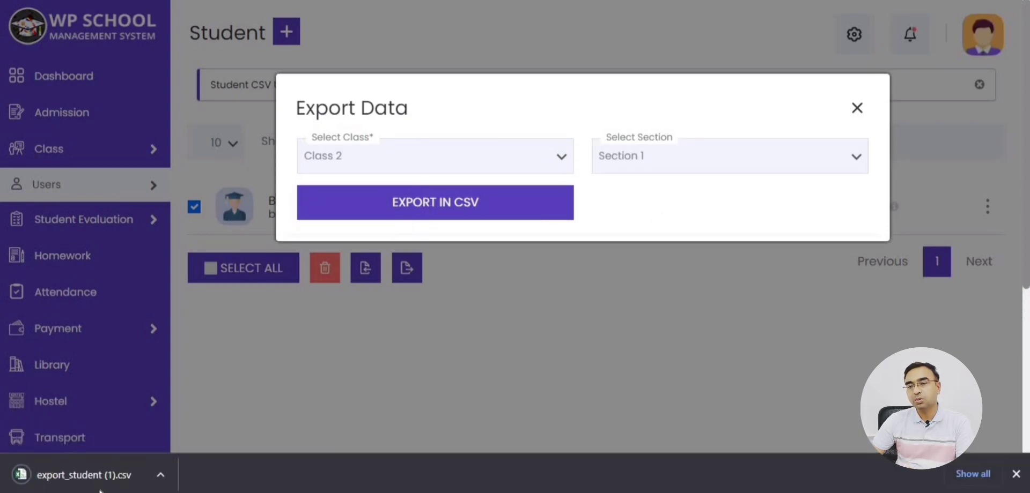
right_click(92, 477)
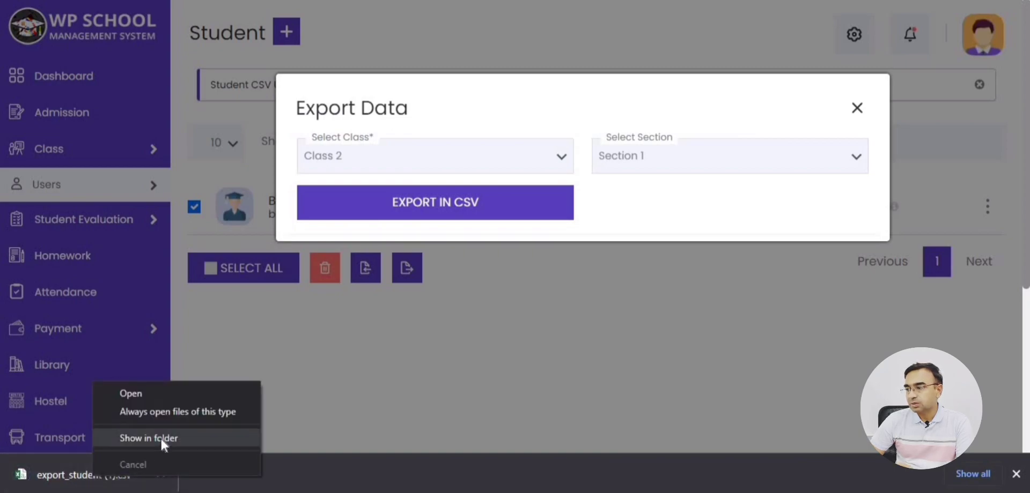
click(147, 395)
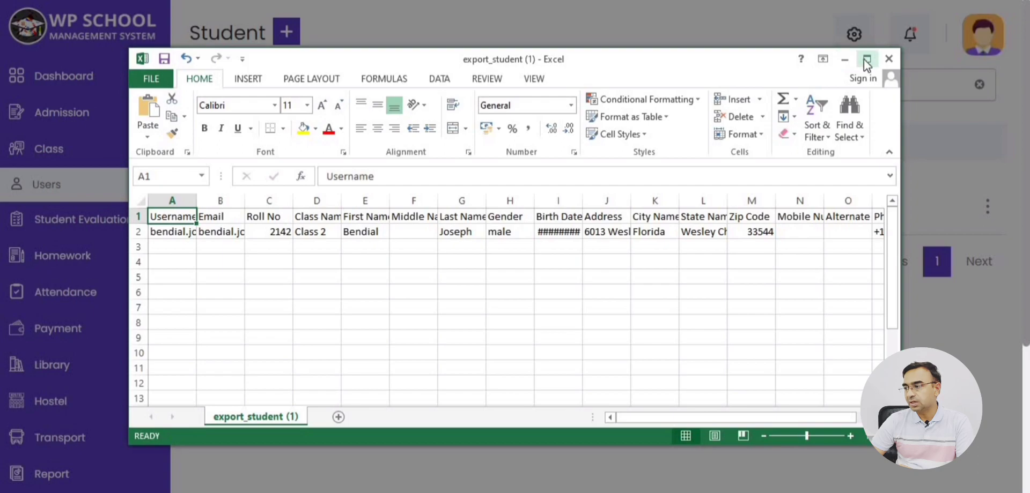
click(865, 59)
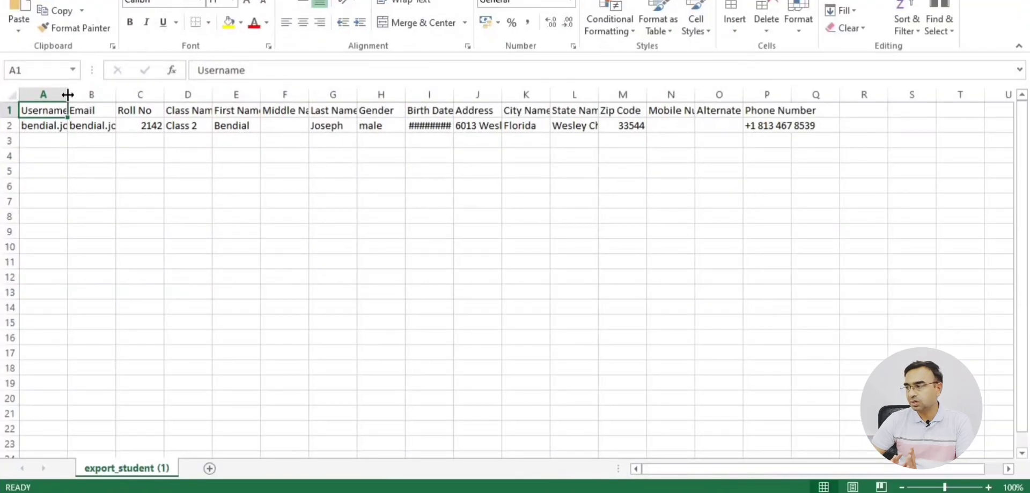
click(85, 131)
click(244, 126)
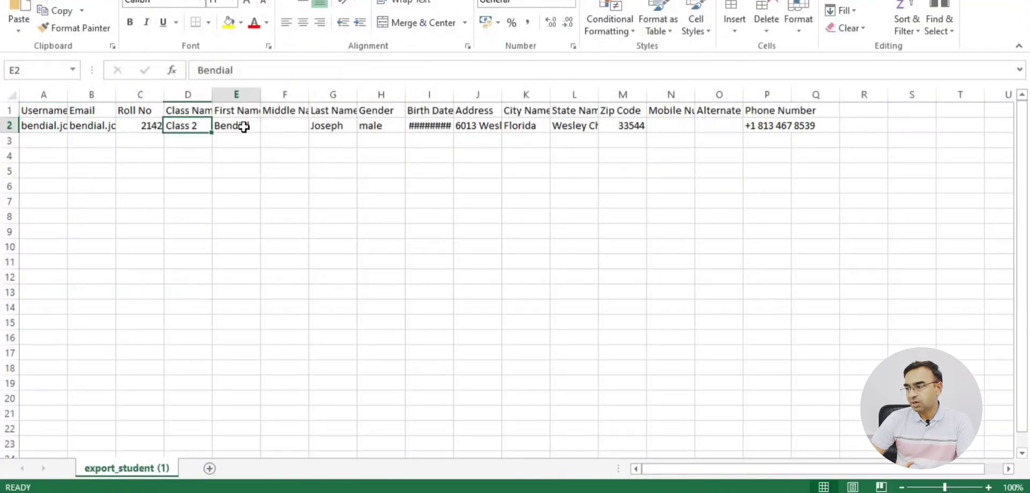
click(332, 128)
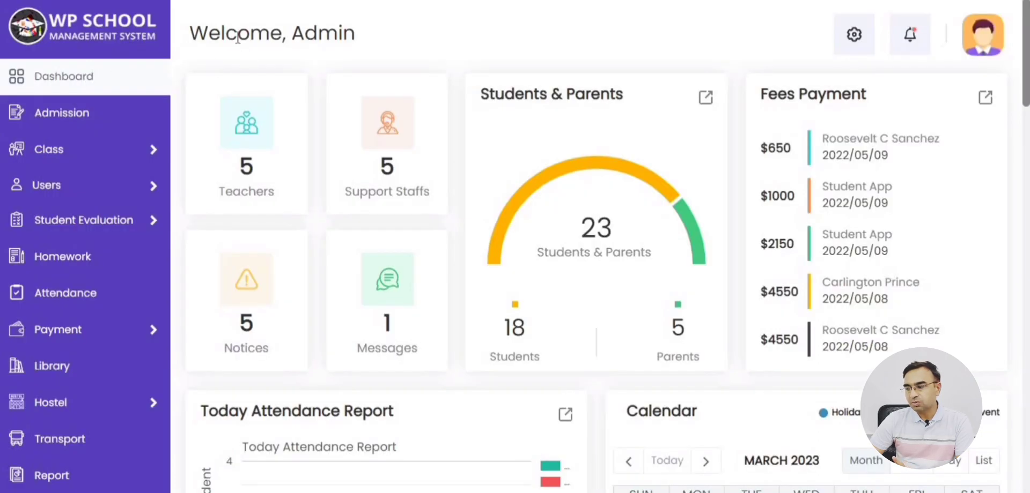
Go to the Attendance page from the sidebar.
drag(193, 32, 363, 35)
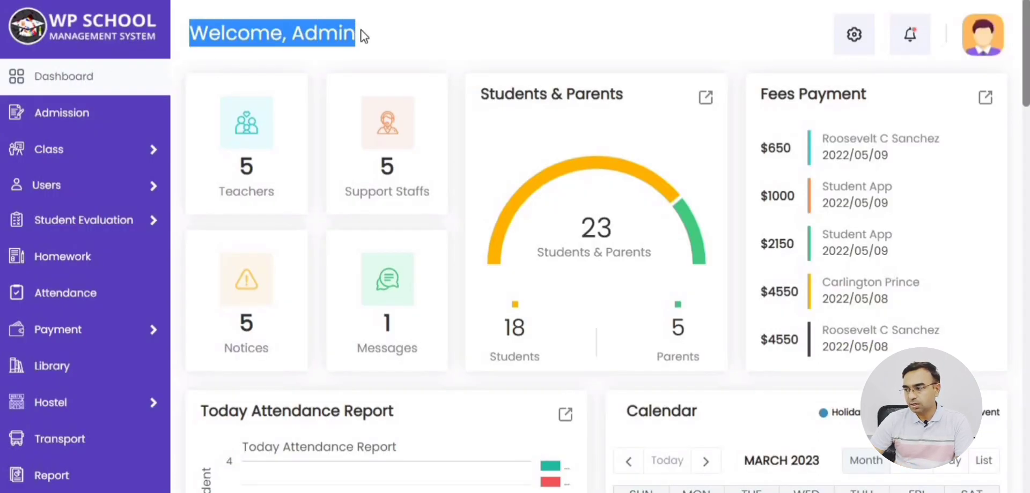
click(364, 35)
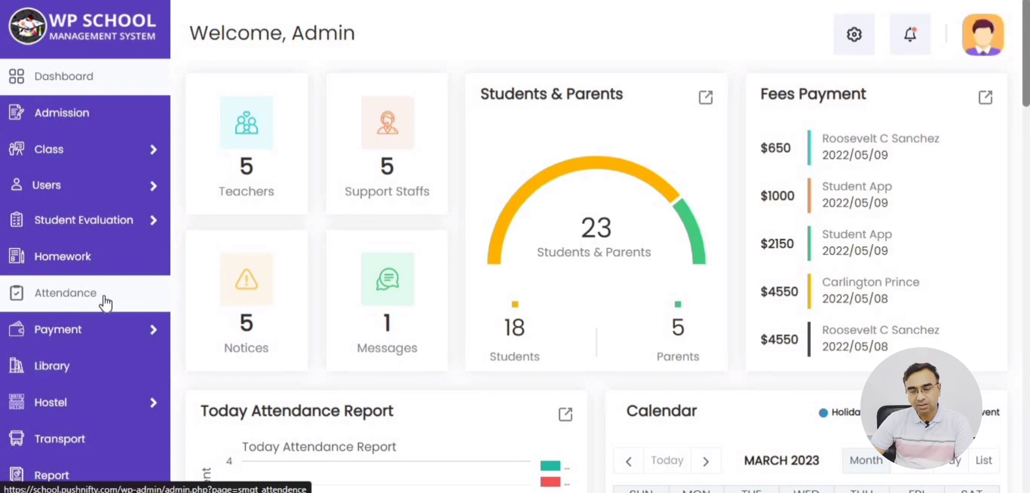
click(53, 300)
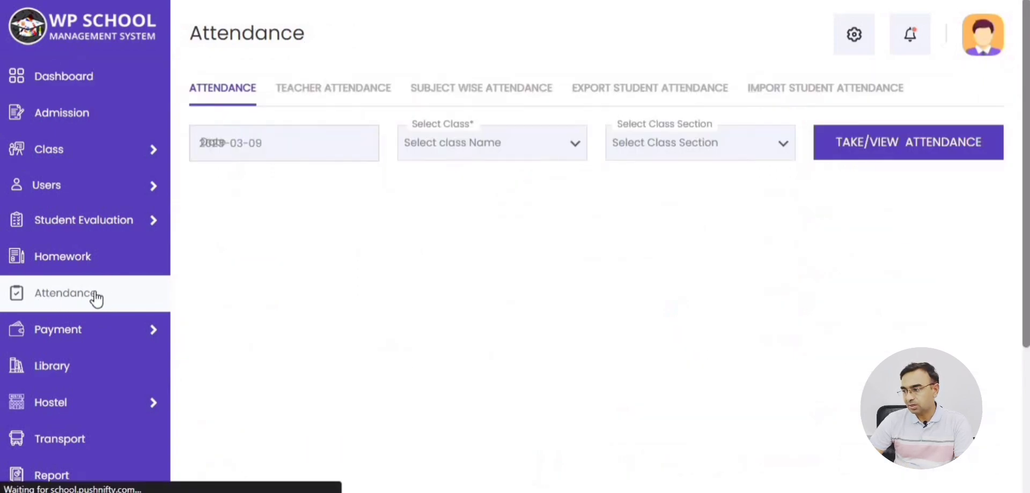
Load the attendance register for Class 4, Section 2 dated 2023-03-06.
click(287, 153)
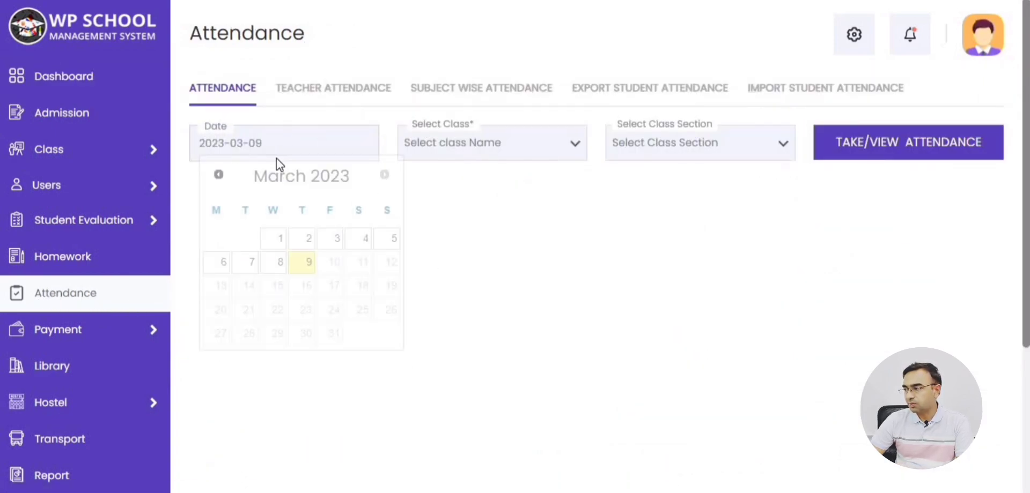
click(220, 262)
click(523, 154)
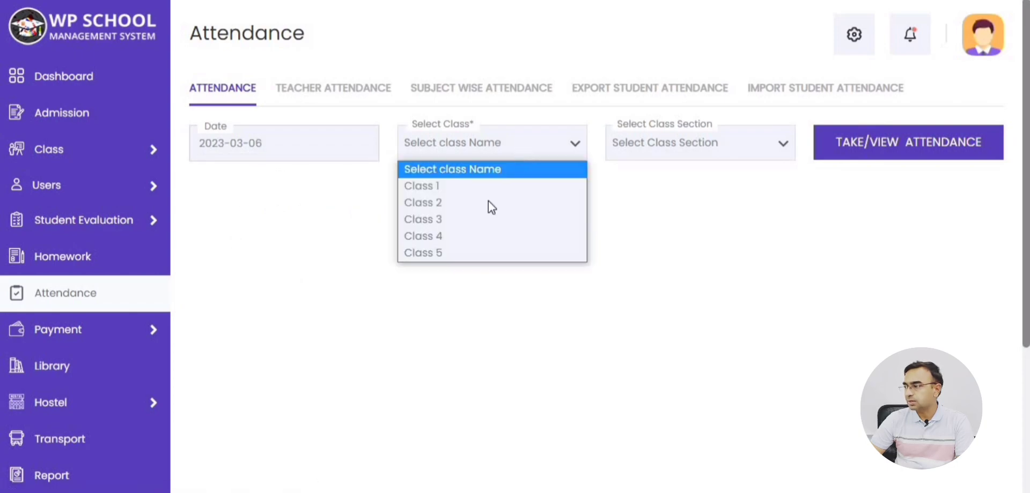
click(439, 235)
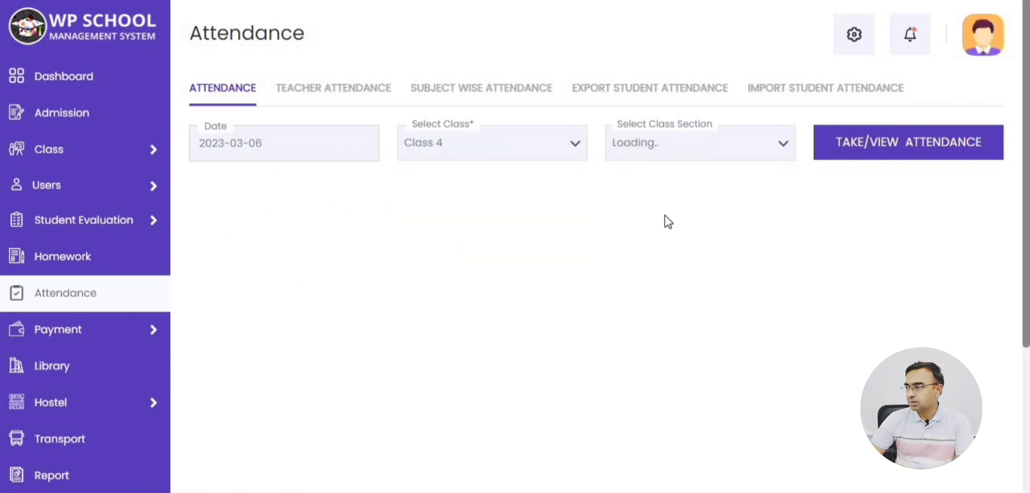
click(685, 142)
click(650, 187)
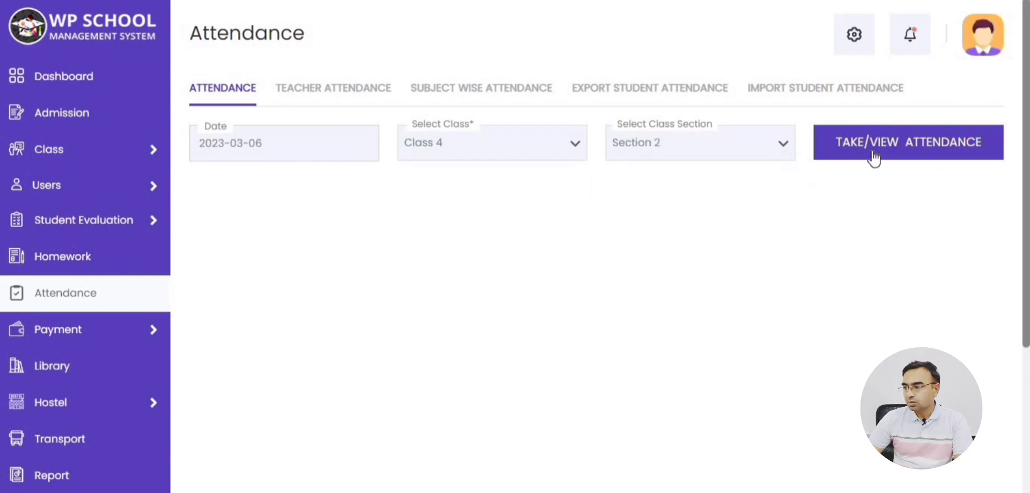
click(907, 148)
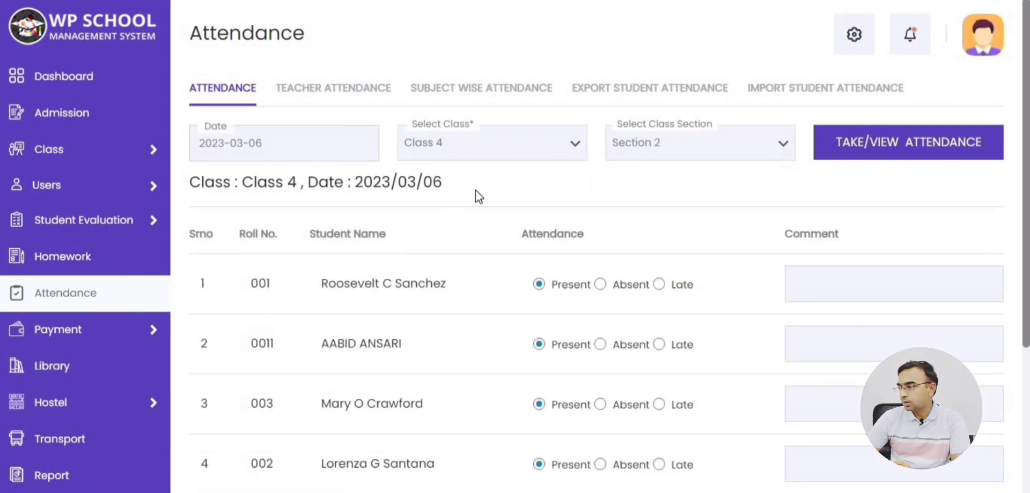
Mark the second student Absent and the fourth student Late.
scroll(475, 191, down, 2)
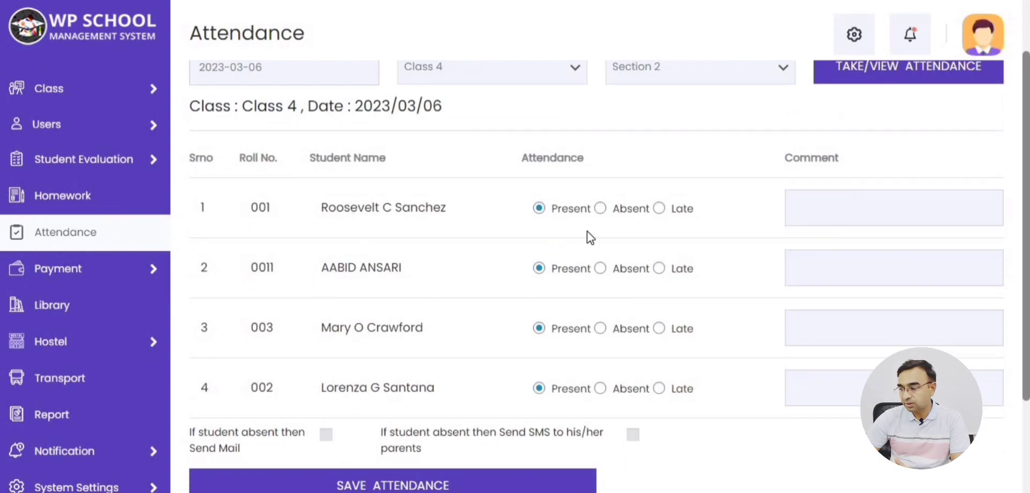
click(601, 269)
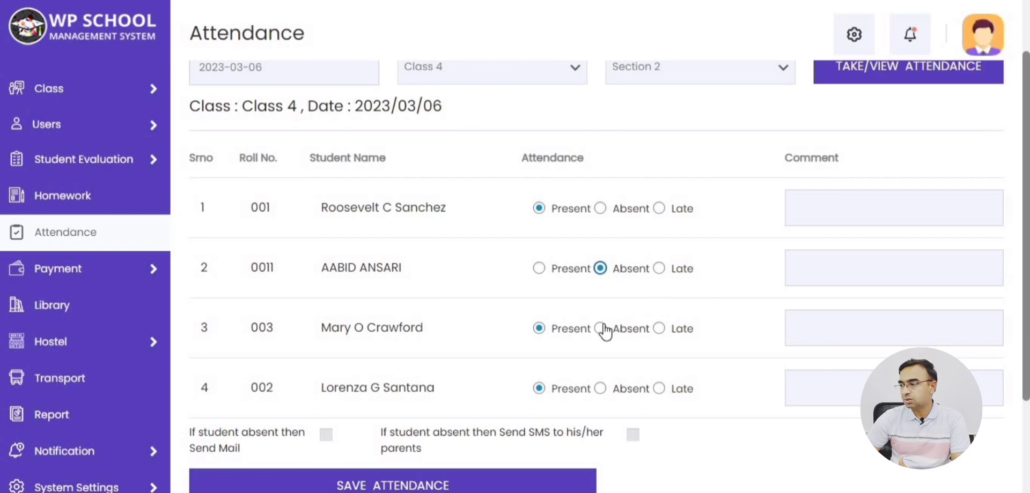
click(659, 388)
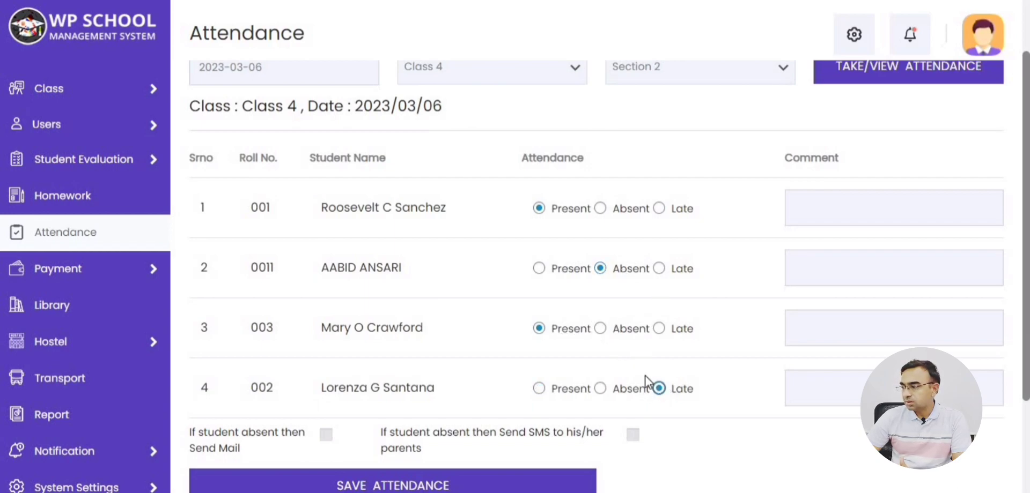
Review each student's attendance status and the absence e-mail and SMS notification options.
double_click(565, 210)
double_click(570, 328)
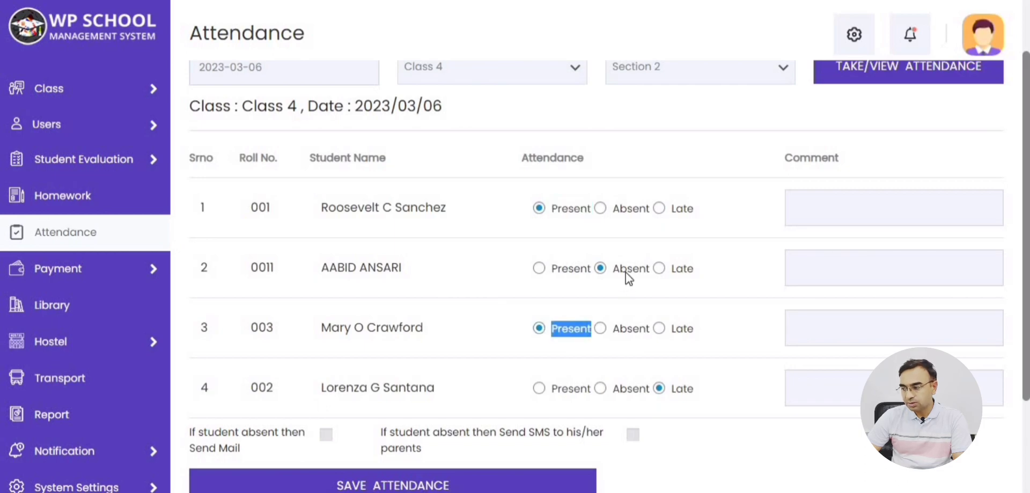
double_click(625, 273)
double_click(683, 392)
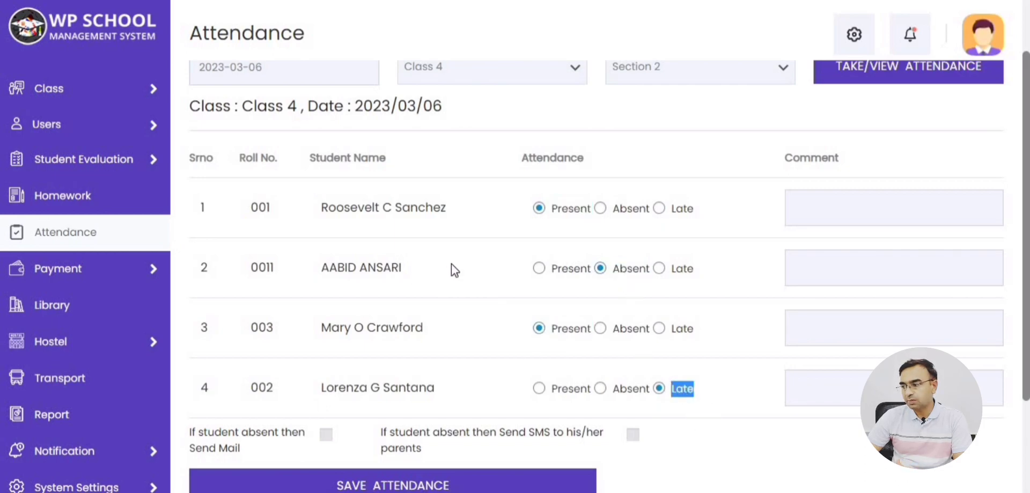
triple_click(232, 449)
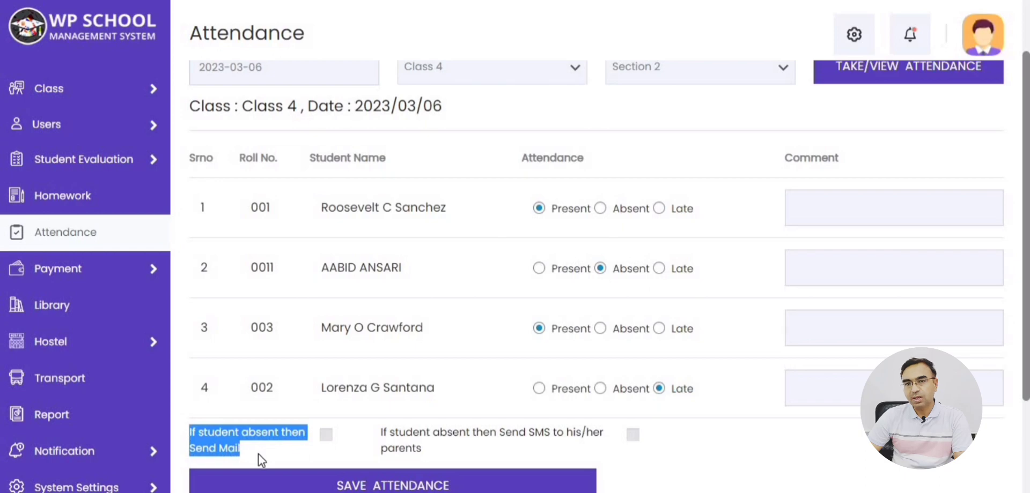
drag(379, 433, 418, 451)
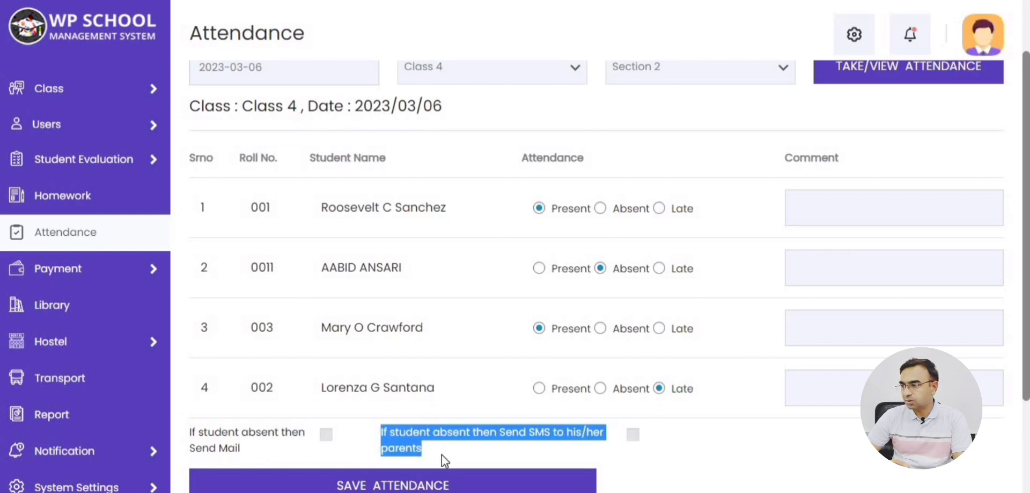
click(557, 459)
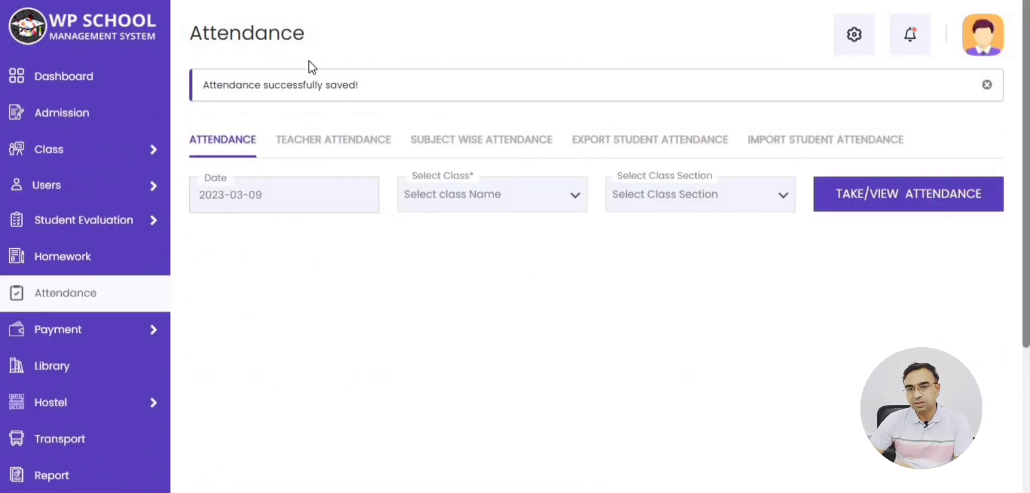
Check the 'Attendance successfully saved!' confirmation, then open the Users > Student list.
drag(329, 107, 359, 84)
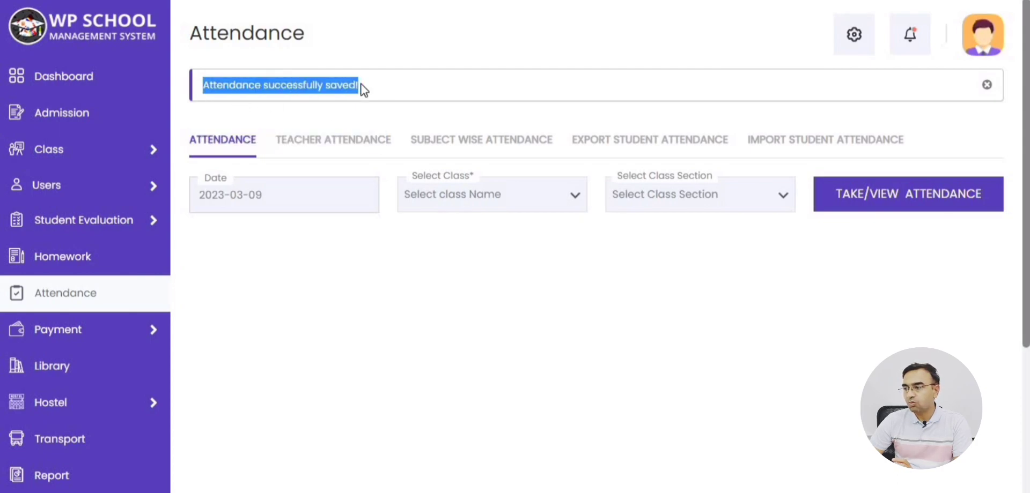
click(359, 84)
mouse_move(122, 185)
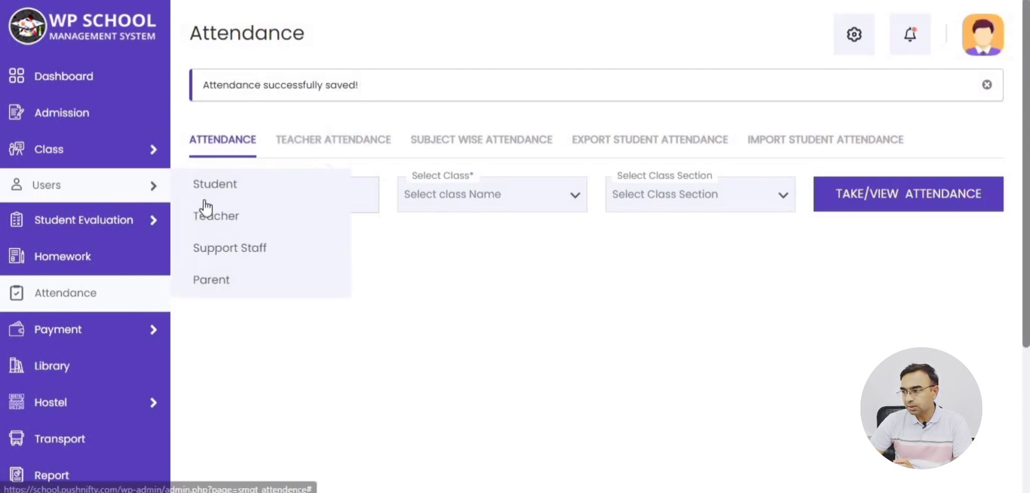
click(250, 186)
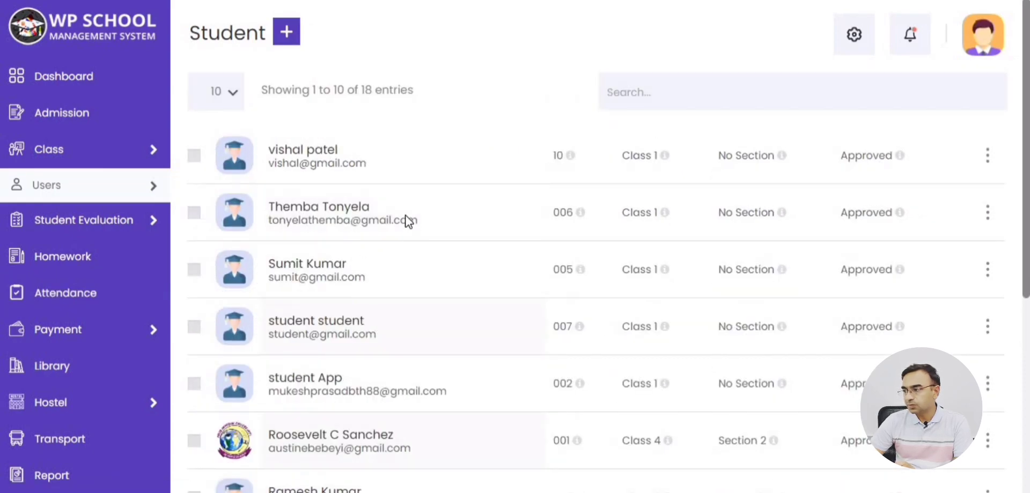
Open a Class 4 student's profile and view the Present record for Monday 2023/03/06.
click(304, 440)
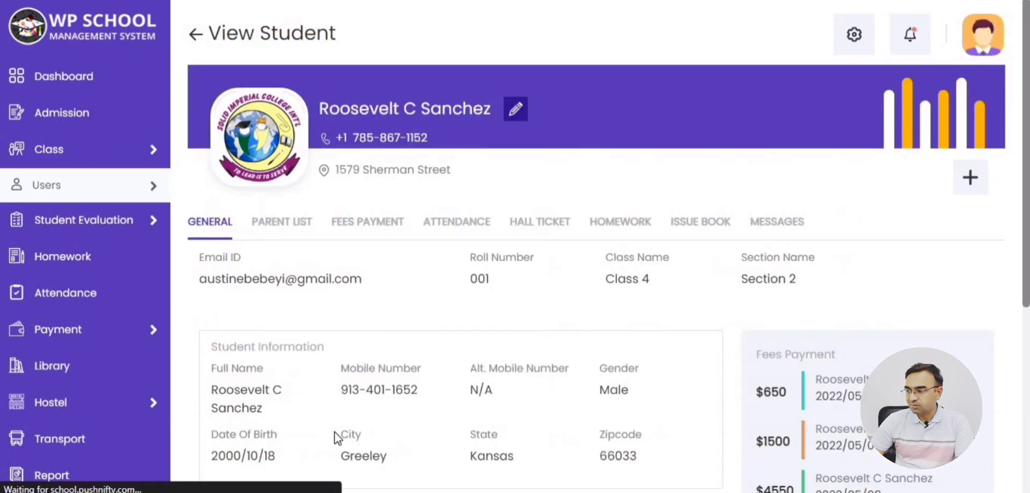
click(449, 229)
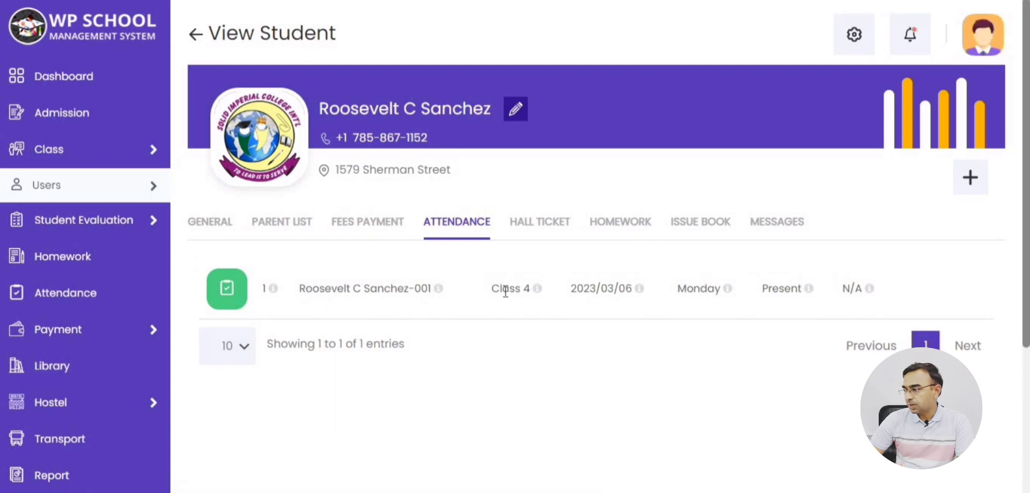
double_click(596, 293)
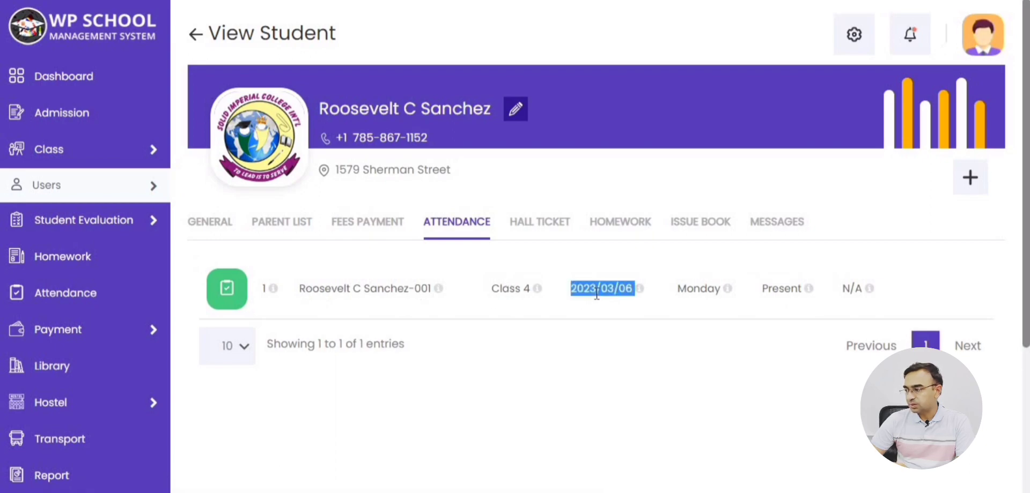
double_click(703, 295)
double_click(781, 293)
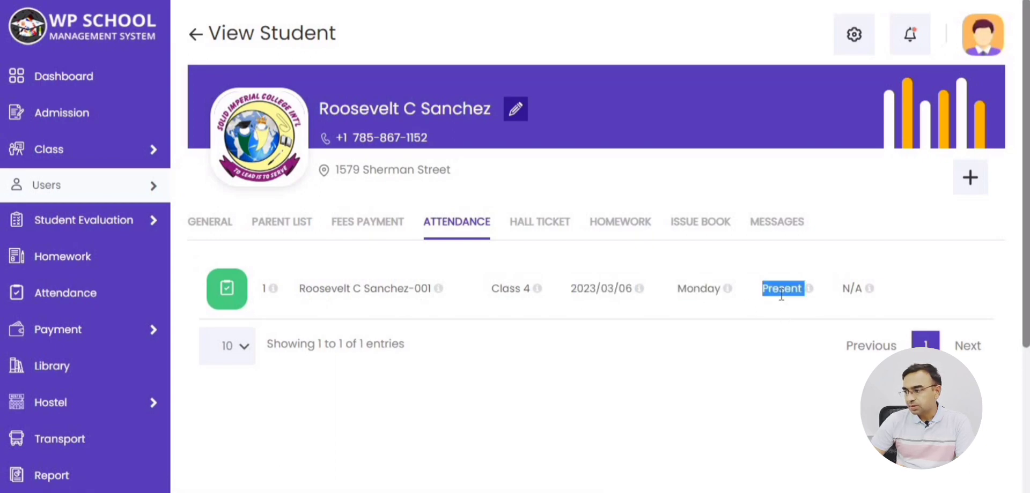